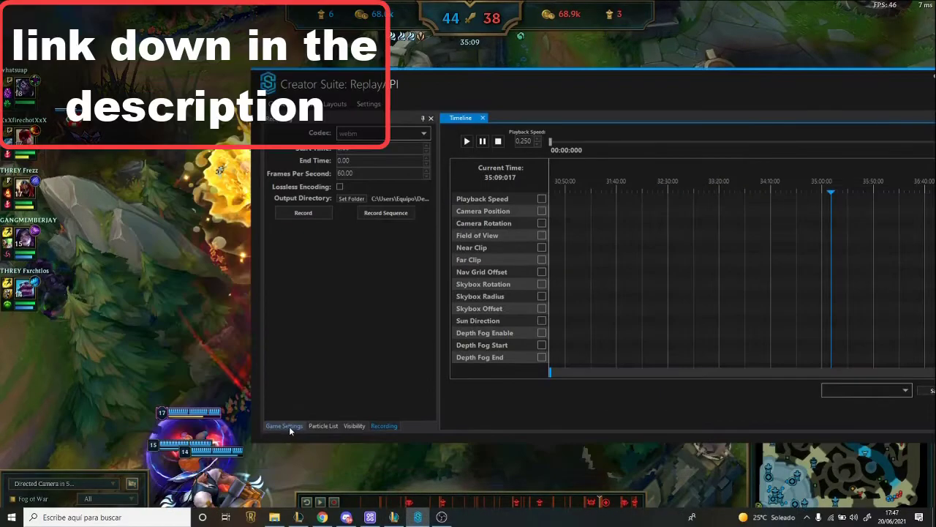
# Step: Show the Game Settings in Creator Suite, and set the replay camera mode to FPS Camera in the game
pyautogui.click(284, 425)
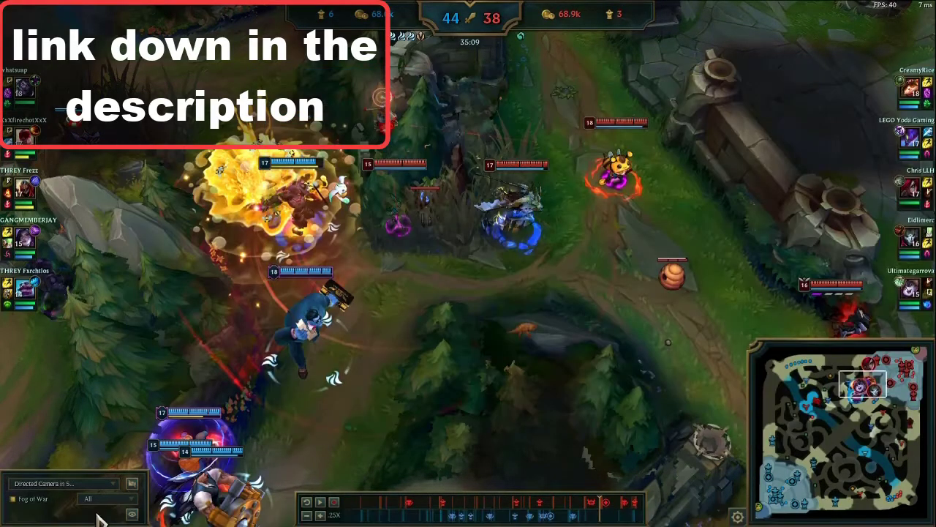
pyautogui.click(81, 484)
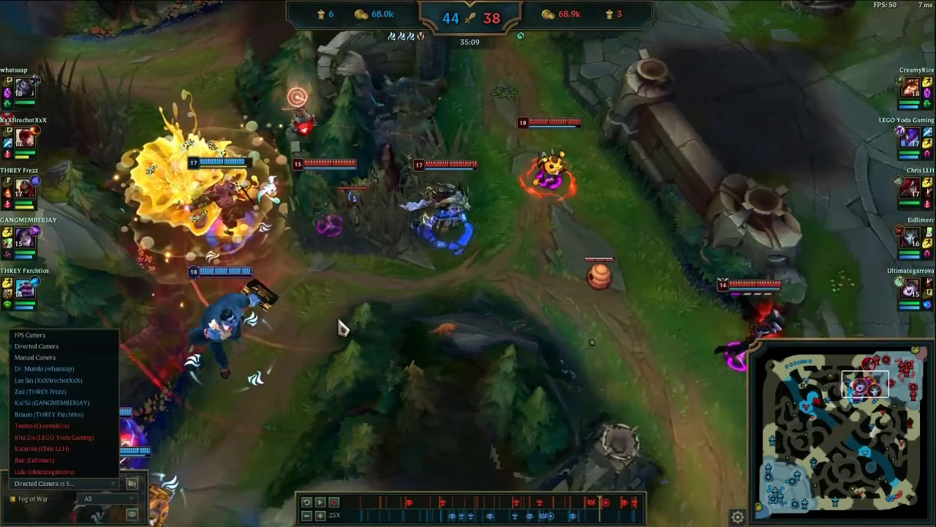
pyautogui.click(88, 335)
pyautogui.press('w')
pyautogui.press('a')
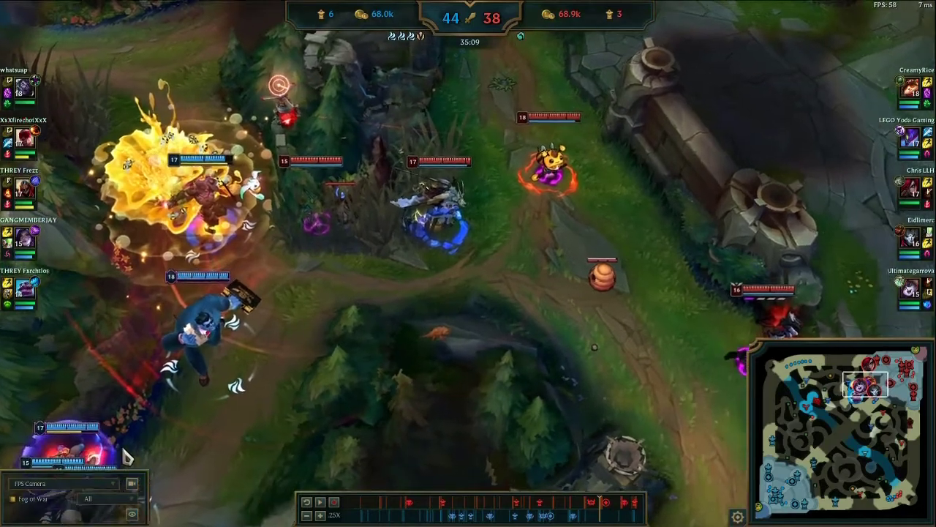
# Step: Switch the replay camera mode to Directed Camera and back to FPS Camera
pyautogui.click(81, 484)
pyautogui.click(84, 347)
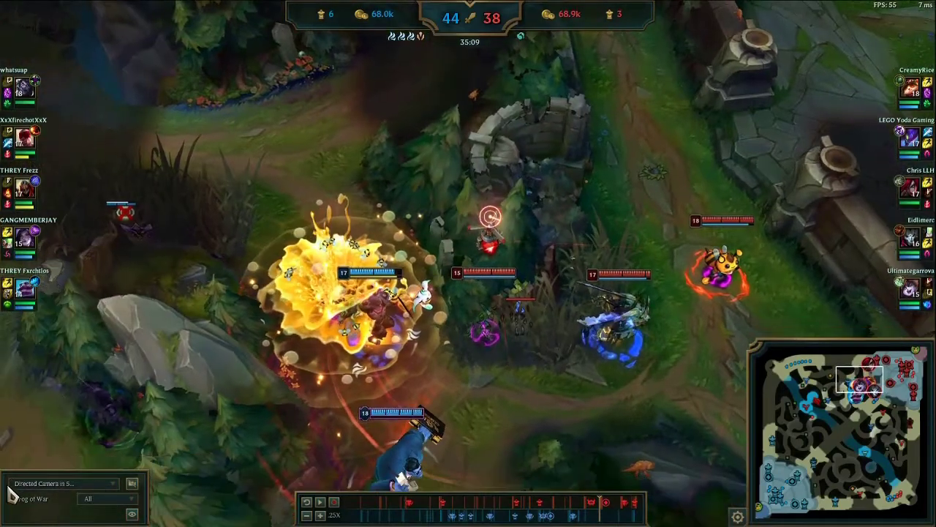
pyautogui.click(115, 483)
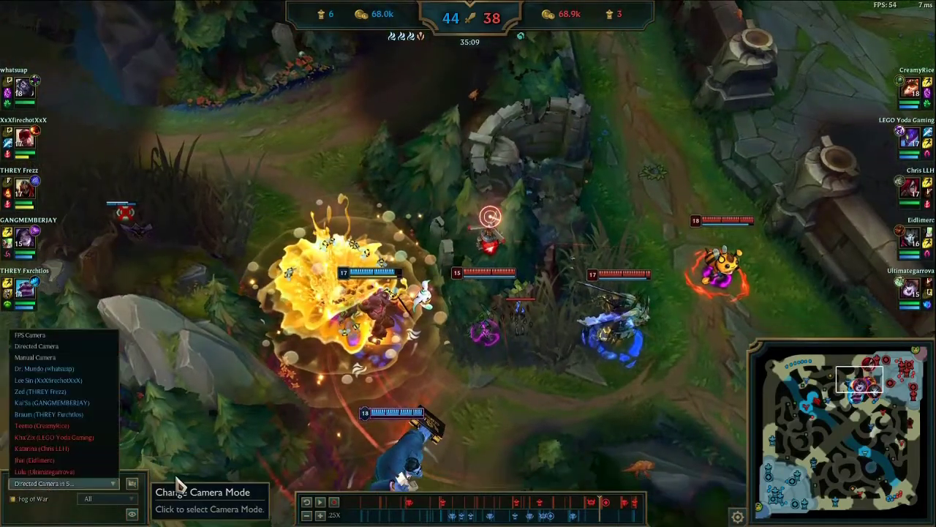
pyautogui.click(84, 334)
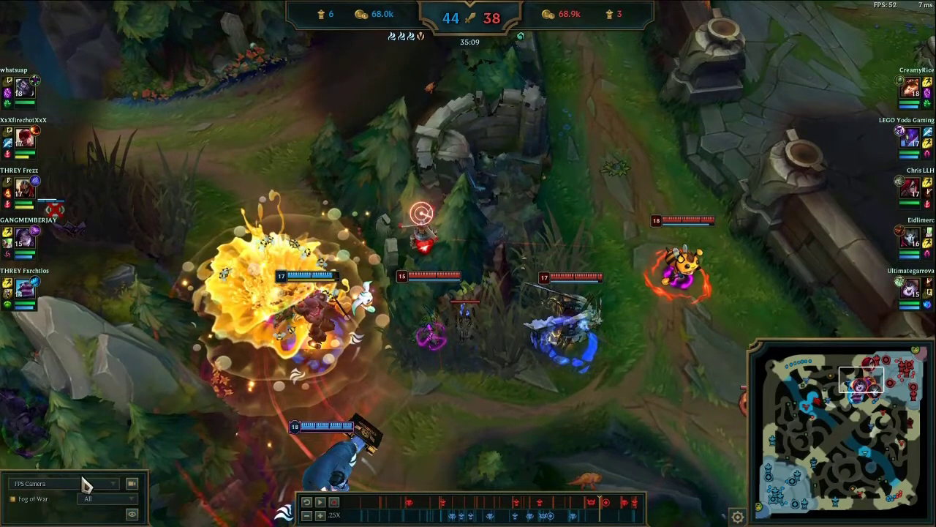
pyautogui.click(74, 483)
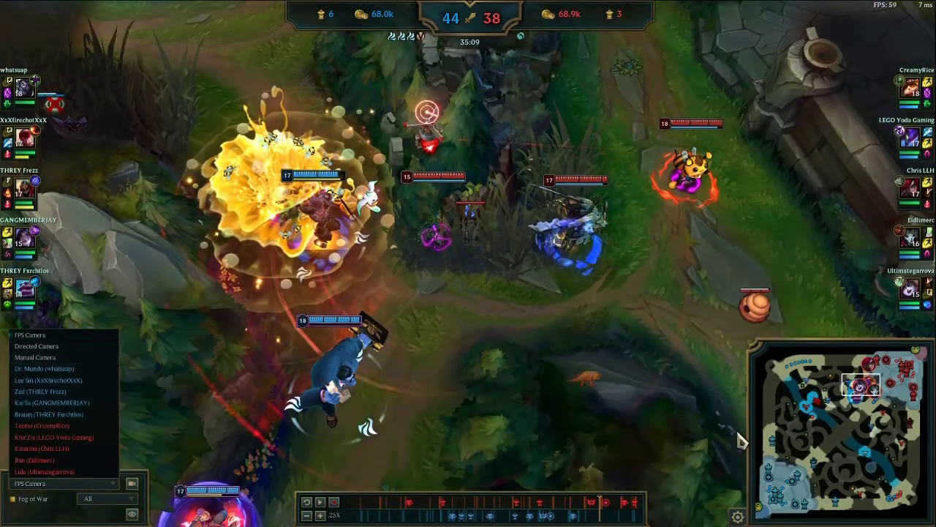
# Step: Switch to Creator Suite, cancel its Settings dialog and move its window aside to uncover more of the replay
pyautogui.hotkey('alt', 'Tab')
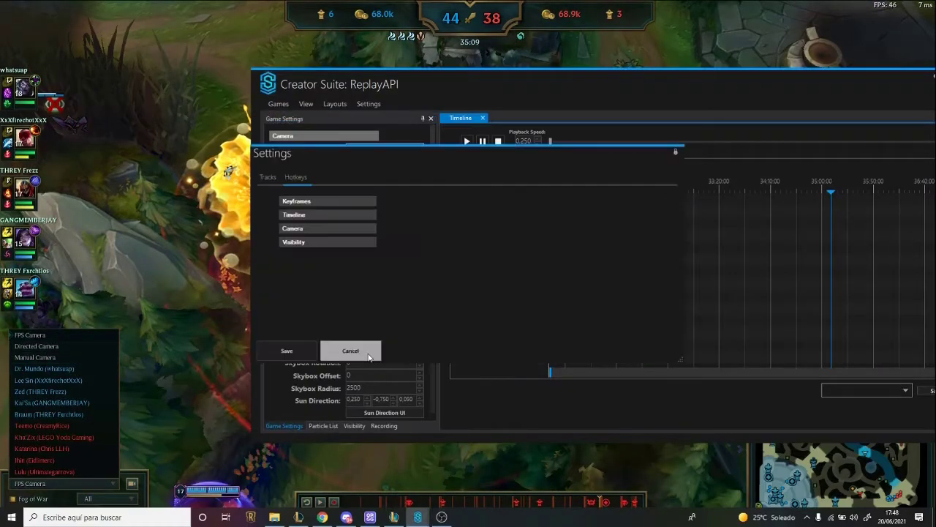
pyautogui.click(351, 350)
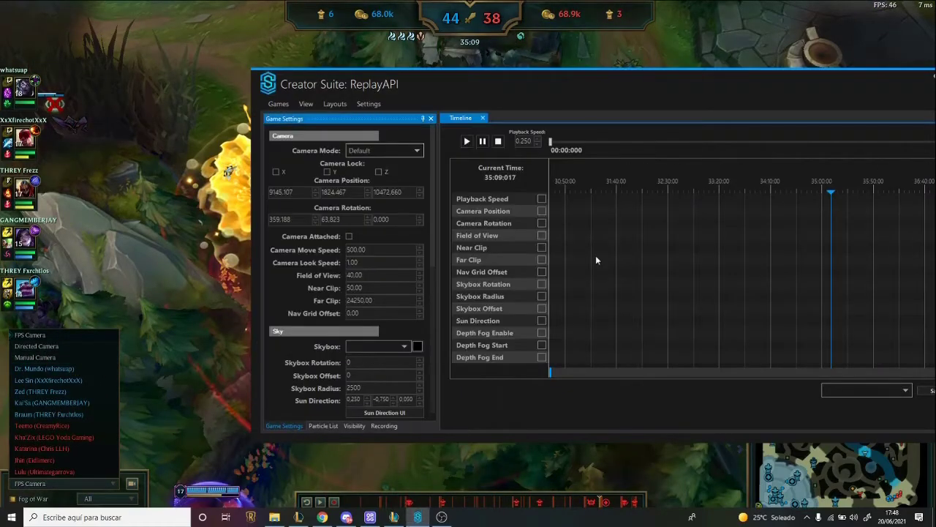
pyautogui.moveTo(602, 73); pyautogui.dragTo(775, 34)
# Step: In the game's video options, raise the overall graphics quality to Very High and accept the change
pyautogui.click(492, 275)
pyautogui.moveTo(492, 275)
pyautogui.mouseDown()
pyautogui.moveTo(465, 241)
pyautogui.moveTo(512, 283)
pyautogui.moveTo(492, 275)
pyautogui.moveTo(509, 279)
pyautogui.mouseUp()
pyautogui.press('Escape')
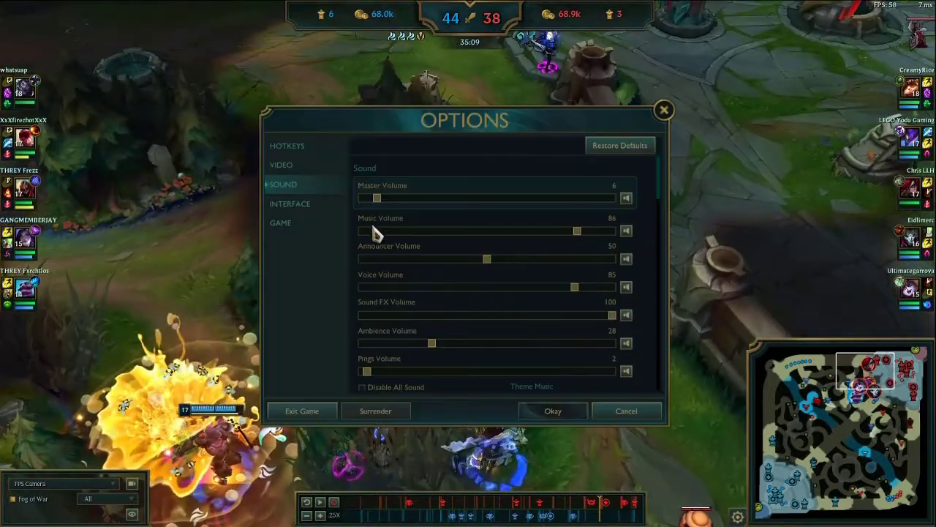
pyautogui.click(301, 227)
pyautogui.click(305, 169)
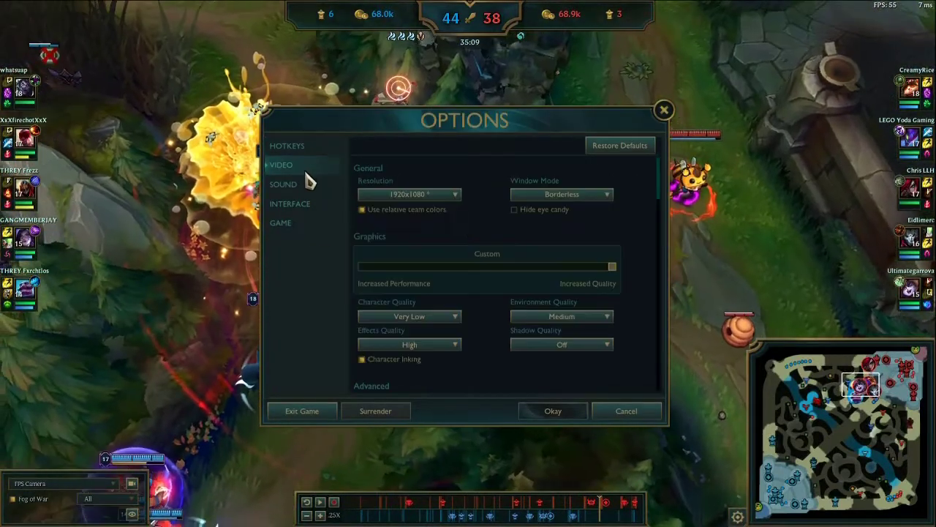
pyautogui.click(571, 272)
pyautogui.click(613, 268)
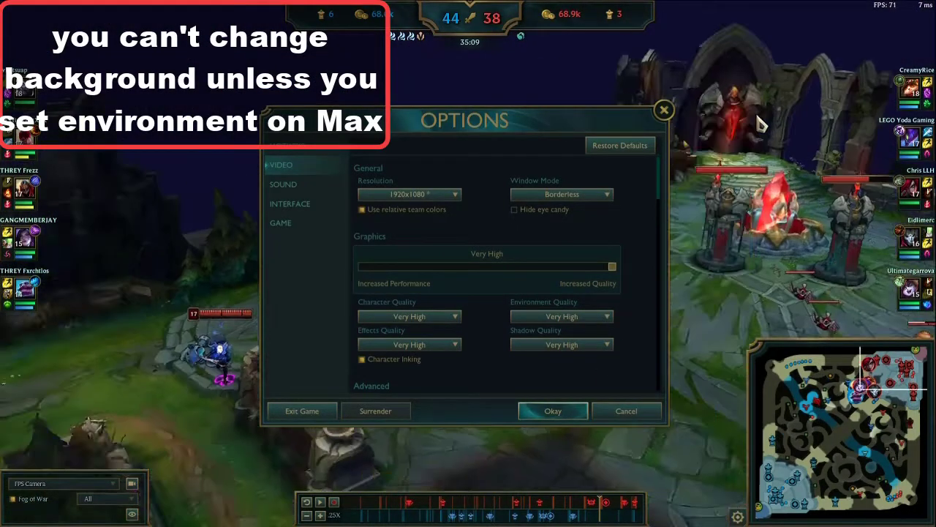
pyautogui.click(553, 410)
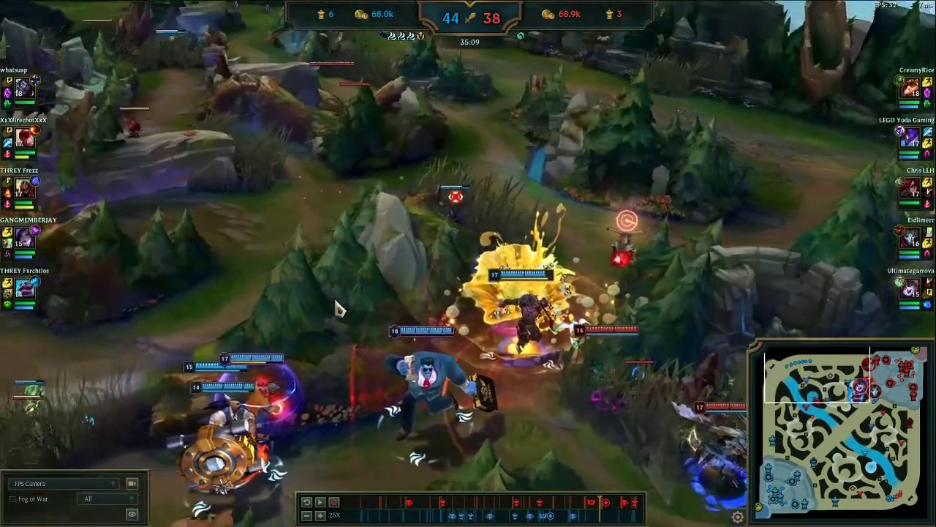
# Step: Open the hotkey settings in the game's options
pyautogui.moveTo(341, 308); pyautogui.dragTo(343, 320)
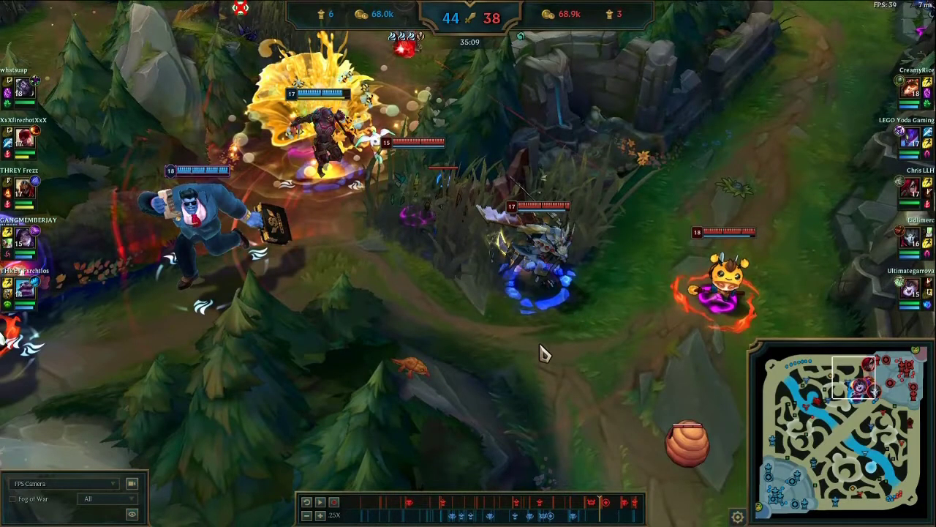
pyautogui.press('Escape')
pyautogui.click(314, 222)
pyautogui.click(286, 184)
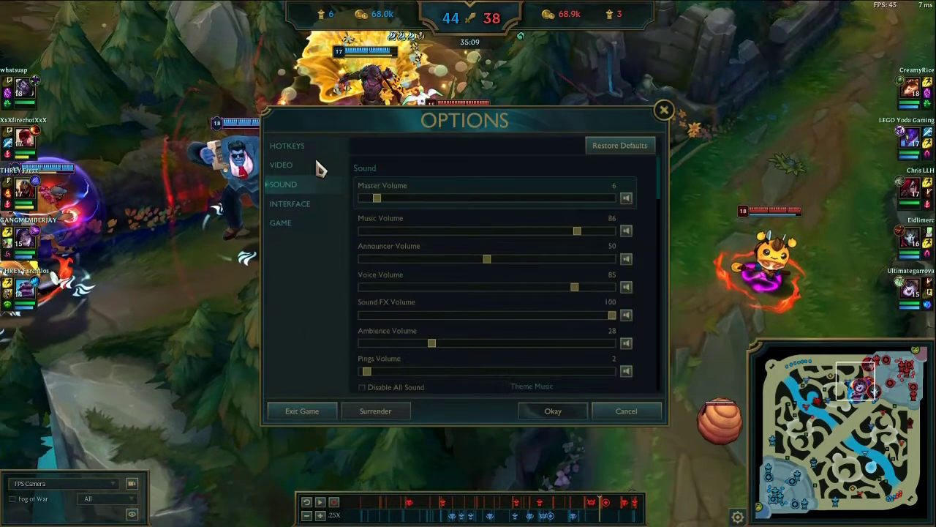
pyautogui.click(313, 203)
pyautogui.scroll(-3, 614, 254)
pyautogui.scroll(-2, 608, 282)
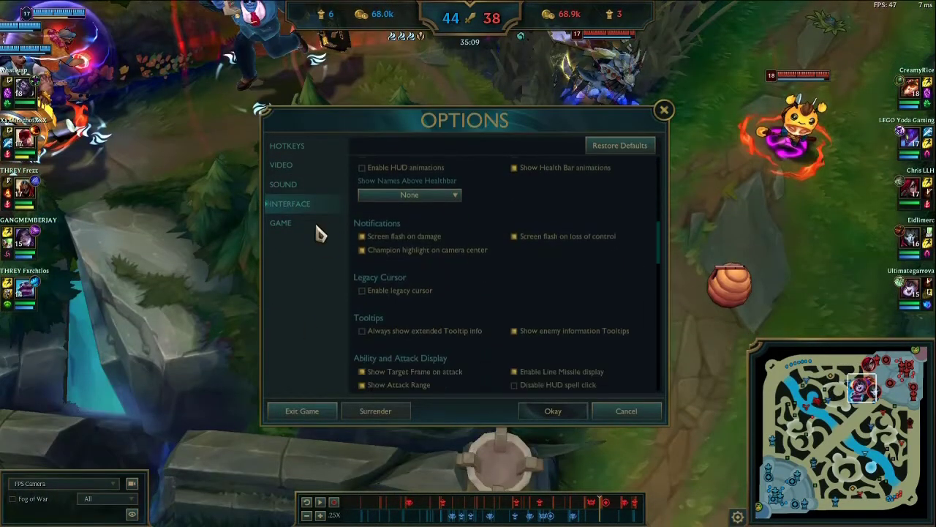
pyautogui.click(314, 163)
pyautogui.click(318, 145)
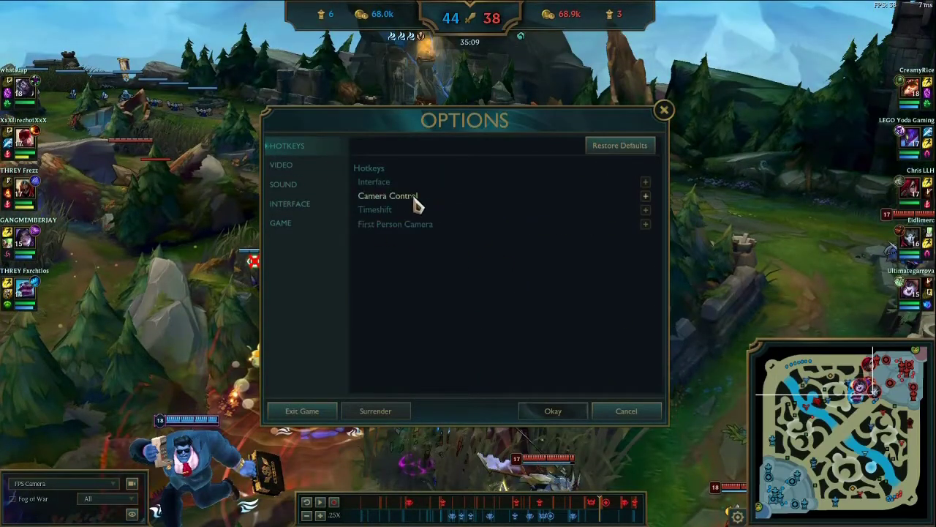
# Step: Bind the Show/Hide HUD interface hotkey to H and accept the options
pyautogui.click(393, 203)
pyautogui.scroll(-2, 451, 248)
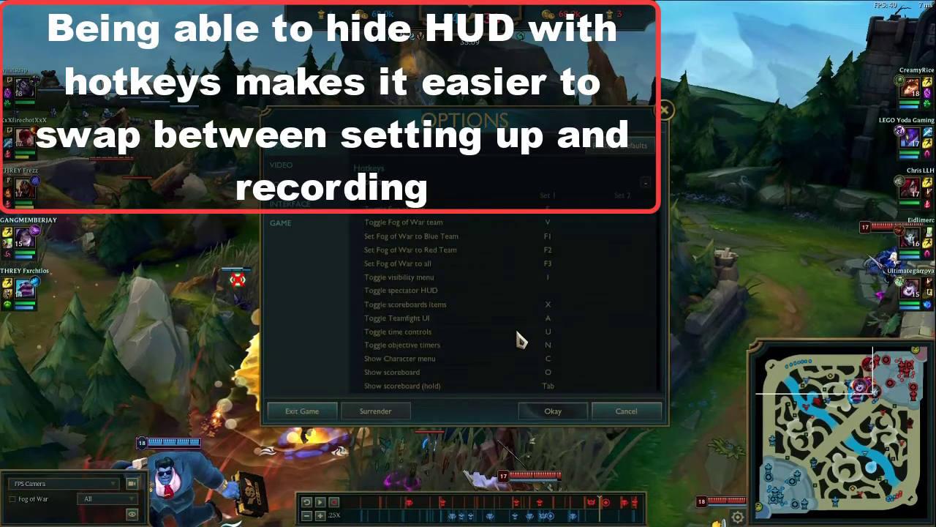
pyautogui.scroll(-4, 572, 303)
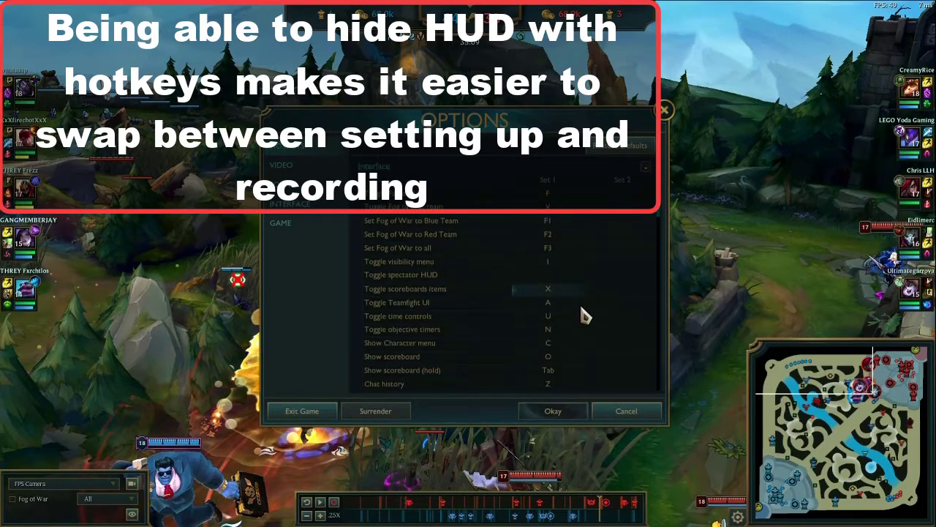
pyautogui.scroll(-3, 547, 338)
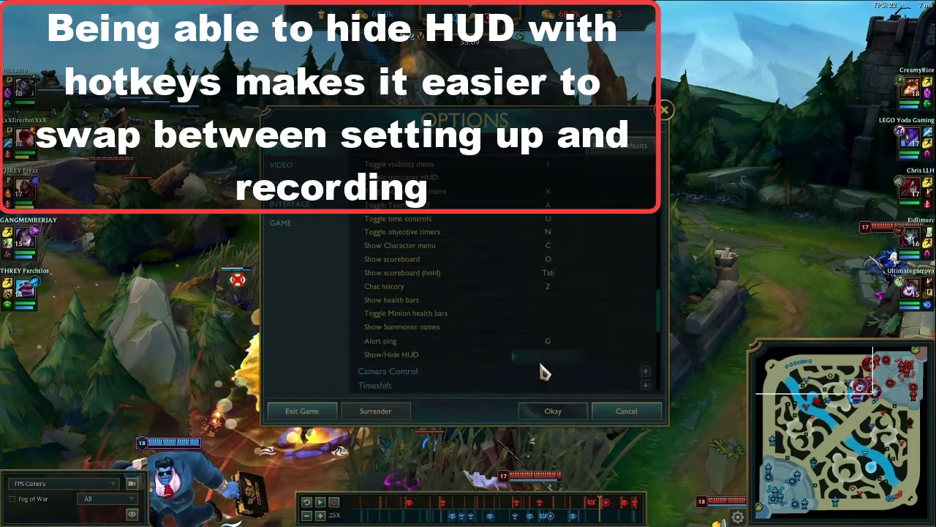
pyautogui.click(553, 352)
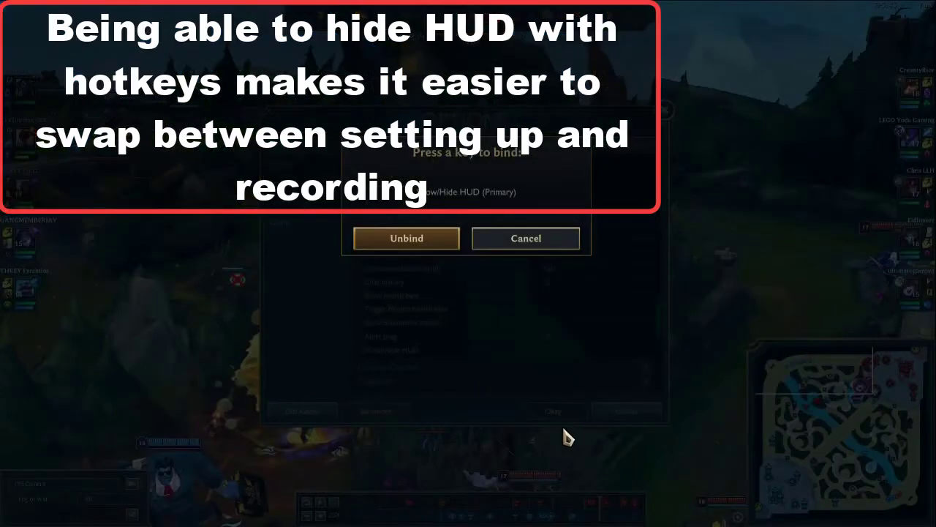
pyautogui.press('h')
pyautogui.click(559, 414)
# Step: Test the new hotkey by hiding and showing the HUD several times
pyautogui.press('h')
pyautogui.press('h')
pyautogui.press('h')
pyautogui.press('h')
pyautogui.press('h')
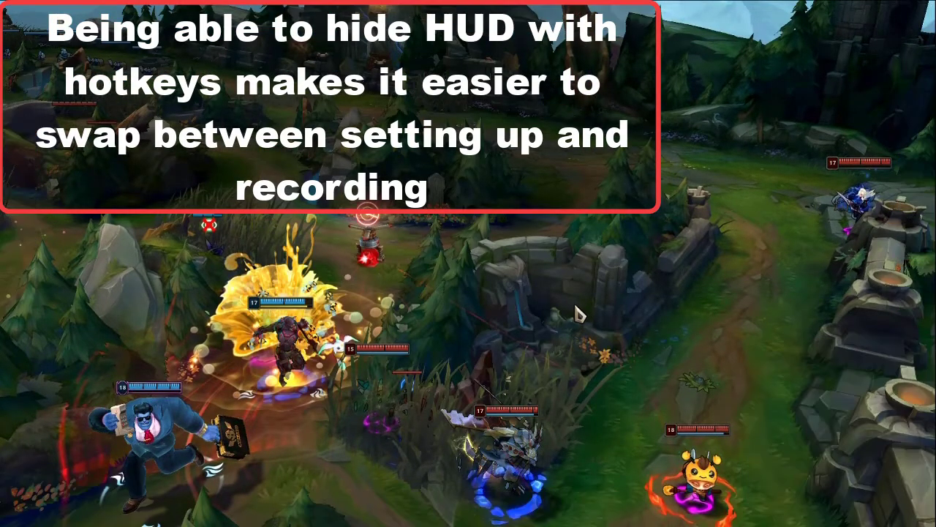
pyautogui.press('h')
pyautogui.press('h')
pyautogui.press('h')
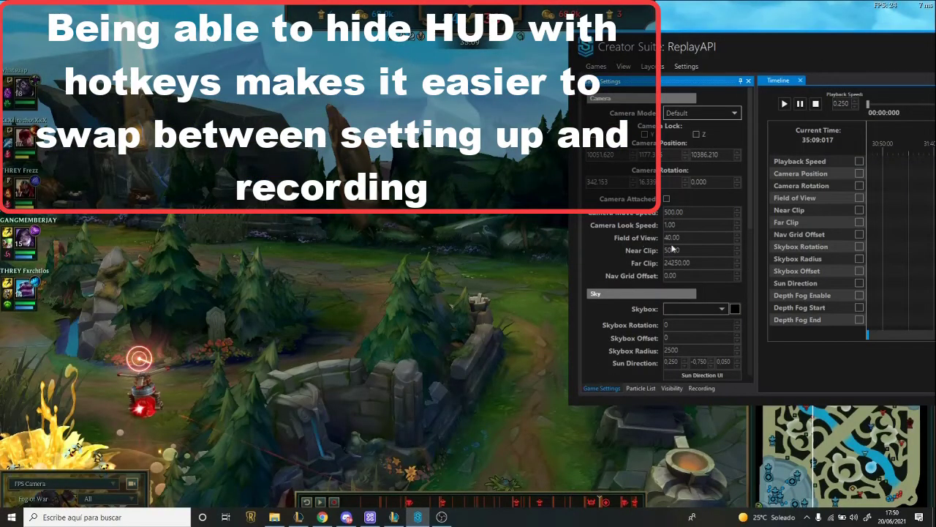
# Step: Try Field of View values between 76 and 7 in Creator Suite, and return the setting to 40
pyautogui.scroll(12, 691, 240)
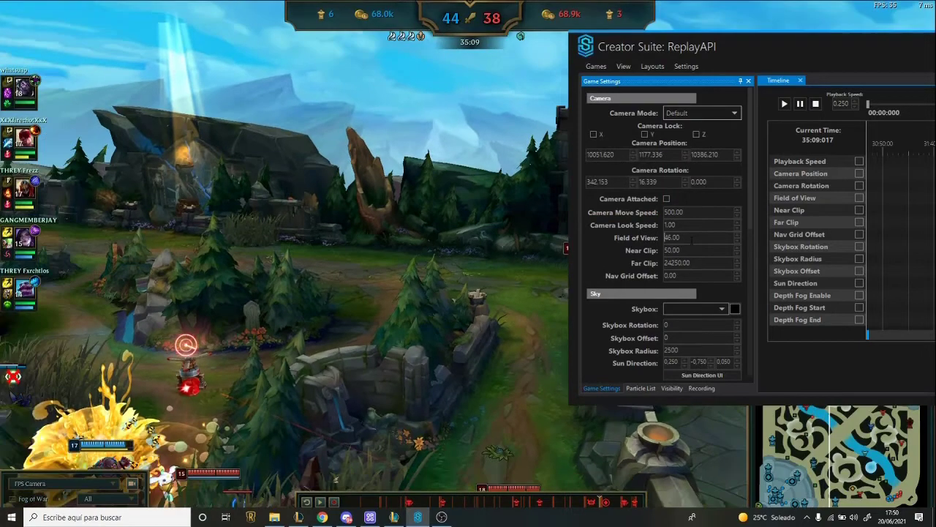
pyautogui.scroll(20, 691, 237)
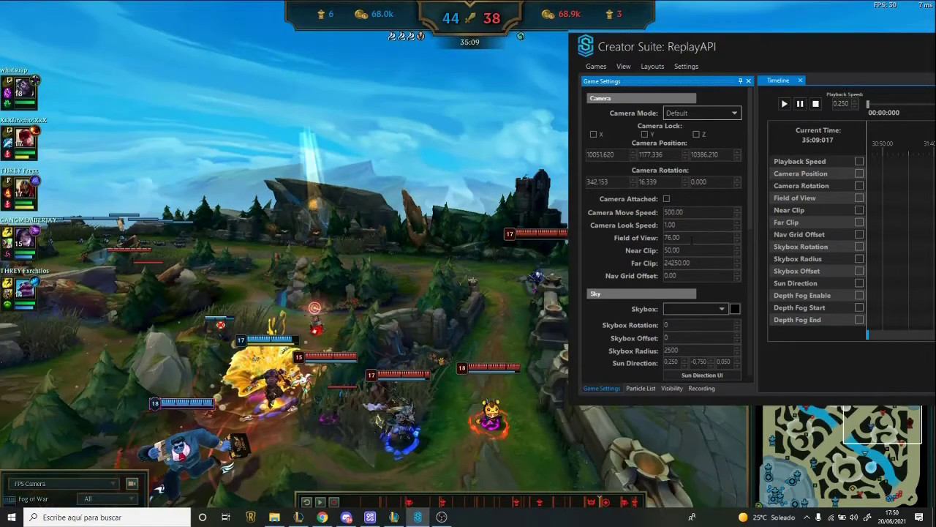
pyautogui.scroll(-20, 692, 238)
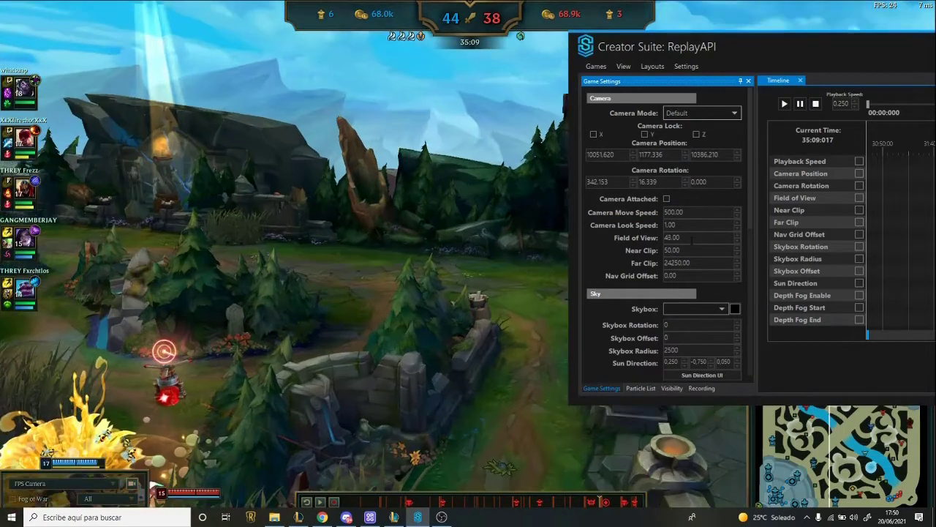
pyautogui.scroll(-20, 691, 239)
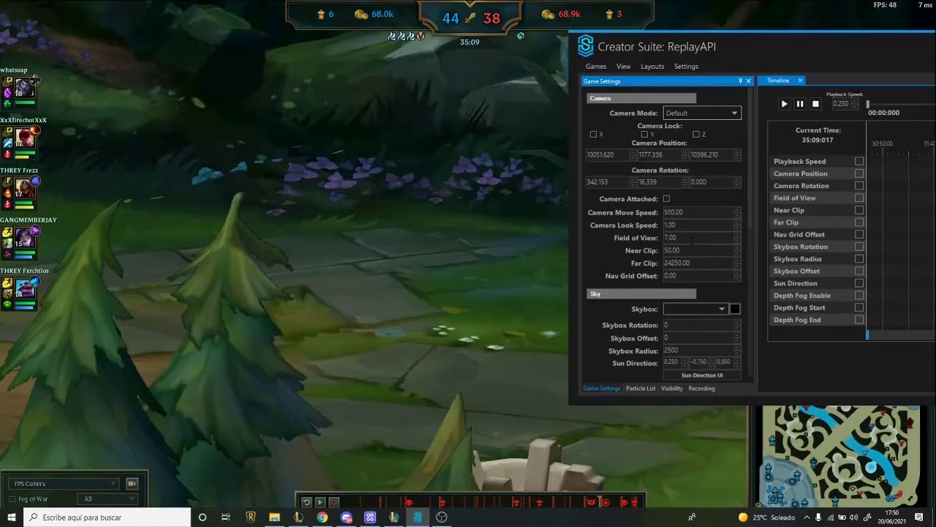
pyautogui.scroll(20, 691, 239)
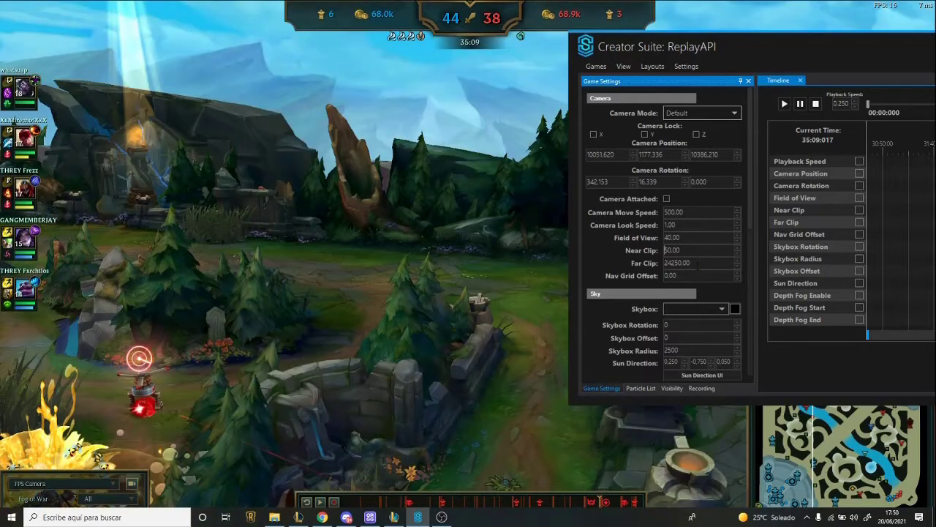
# Step: Fly the FPS camera through the replay to a close-up of the bee-costumed Teemo
pyautogui.click(498, 266)
pyautogui.moveTo(493, 273)
pyautogui.mouseDown()
pyautogui.moveTo(492, 286)
pyautogui.moveTo(483, 282)
pyautogui.moveTo(493, 280)
pyautogui.moveTo(489, 271)
pyautogui.mouseUp()
pyautogui.press('d')
pyautogui.press('w')
pyautogui.press('a')
pyautogui.press('w')
pyautogui.press('s')
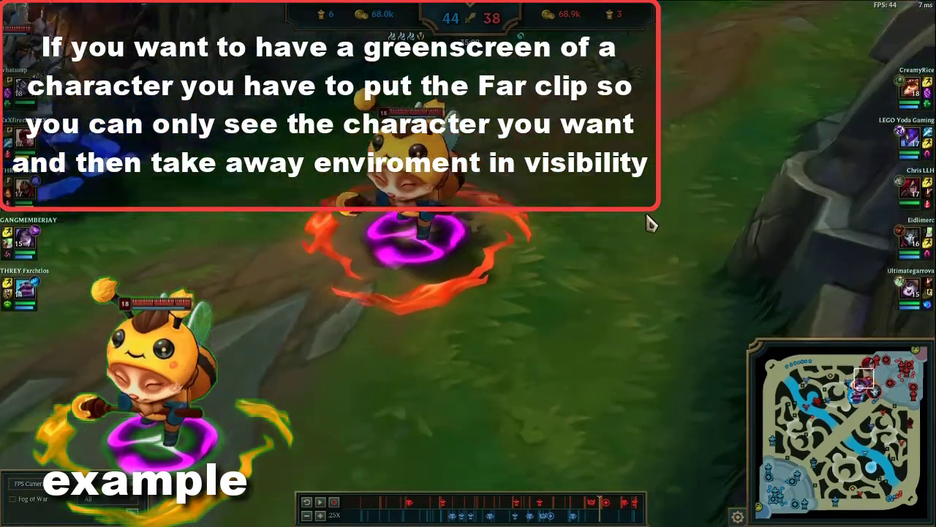
# Step: Switch to Creator Suite and set the camera's Far Clip to 650
pyautogui.hotkey('alt', 'Tab')
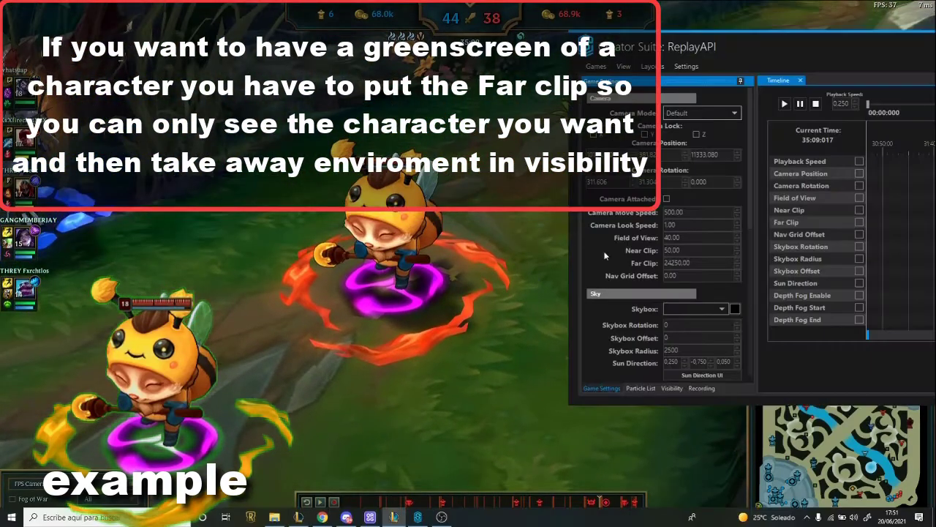
pyautogui.press('Tab')
pyautogui.write('650')
pyautogui.press('Return')
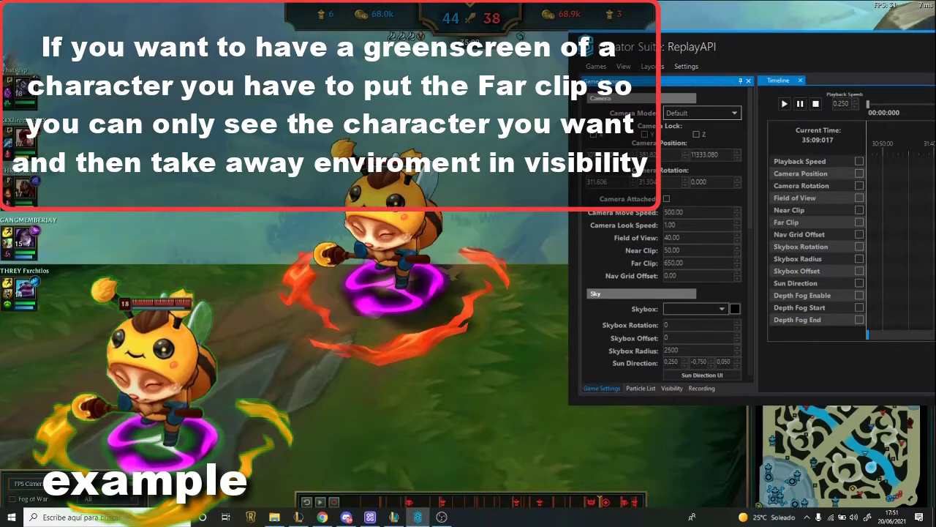
# Step: Set the skybox to ColorGreen and turn off Show Environment to isolate the character on green
pyautogui.click(691, 308)
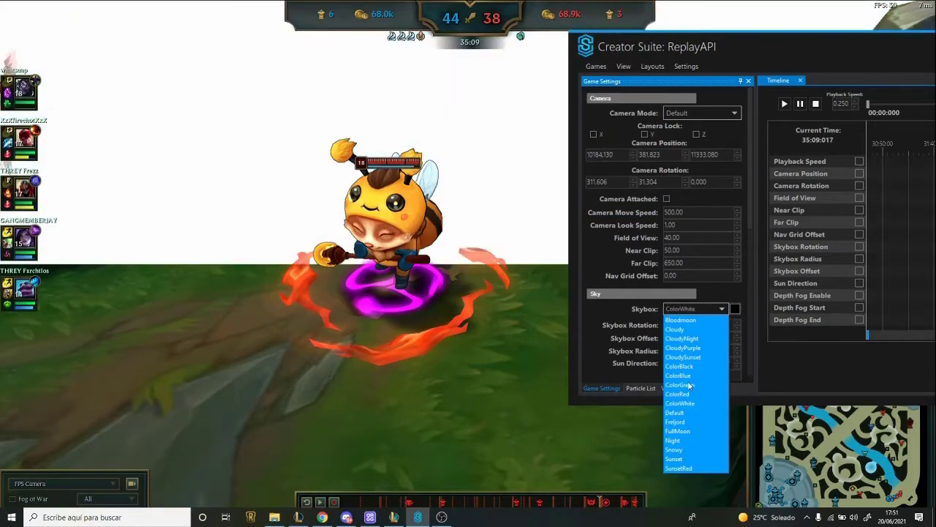
pyautogui.click(688, 384)
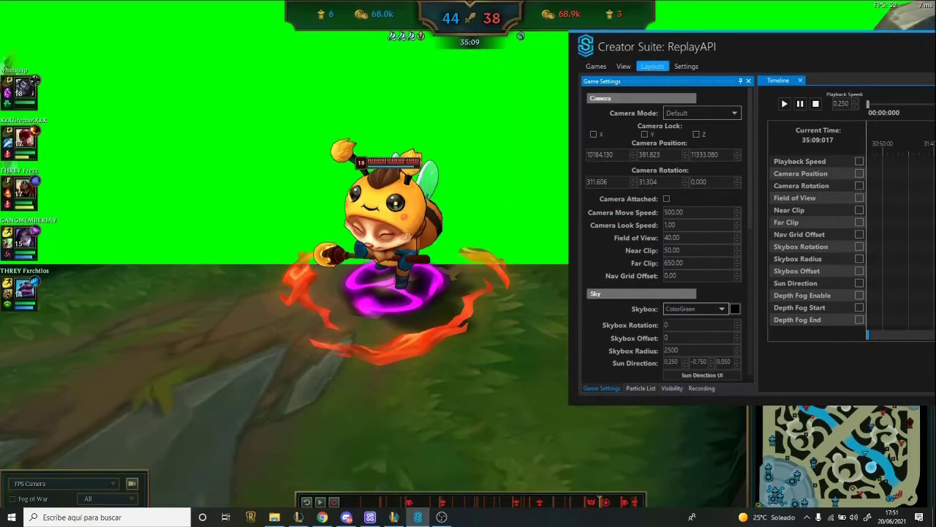
pyautogui.click(679, 390)
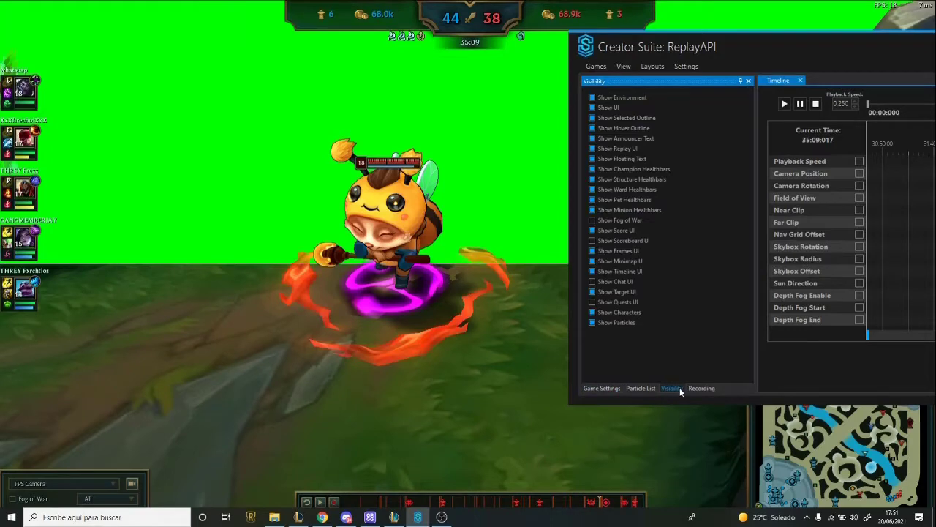
pyautogui.click(592, 97)
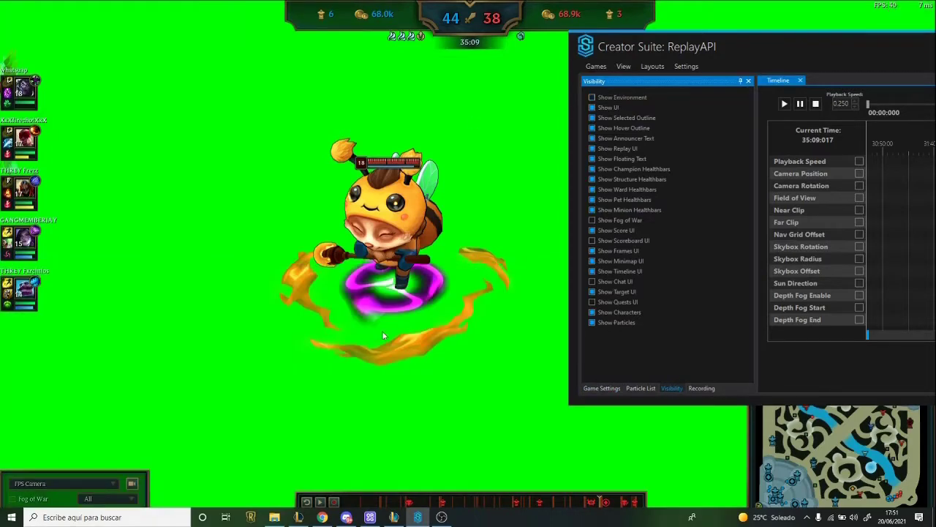
# Step: Turn Show Environment back on and hide the selected and hover outlines, floating text, and champion, structure, ward, pet and minion healthbars
pyautogui.click(523, 183)
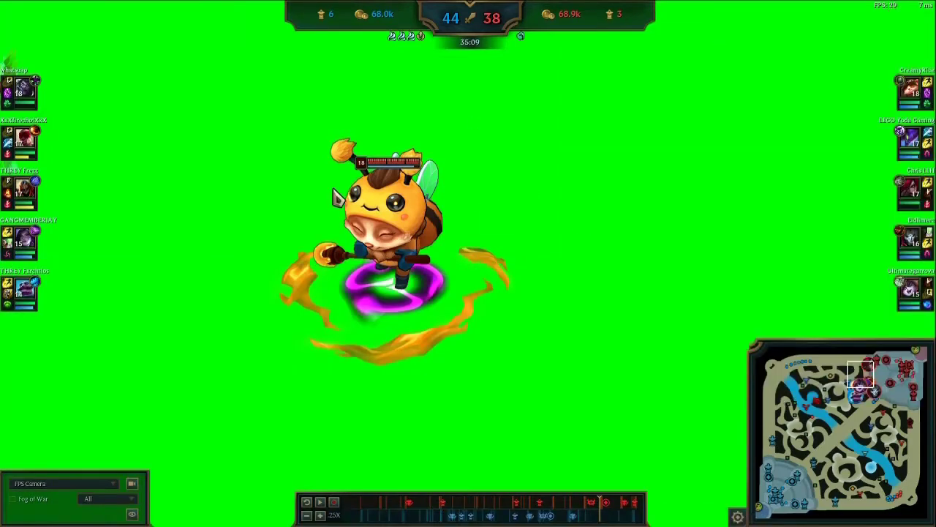
pyautogui.hotkey('alt', 'Tab')
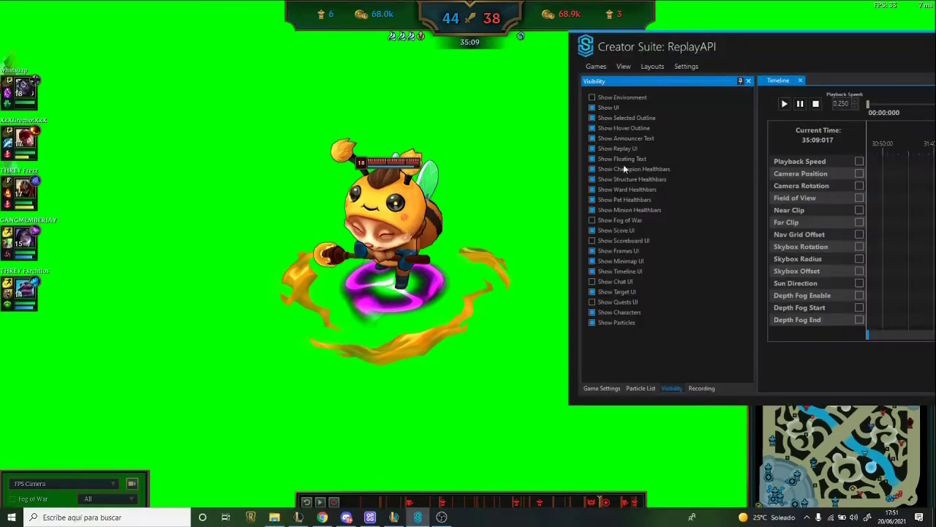
pyautogui.click(592, 97)
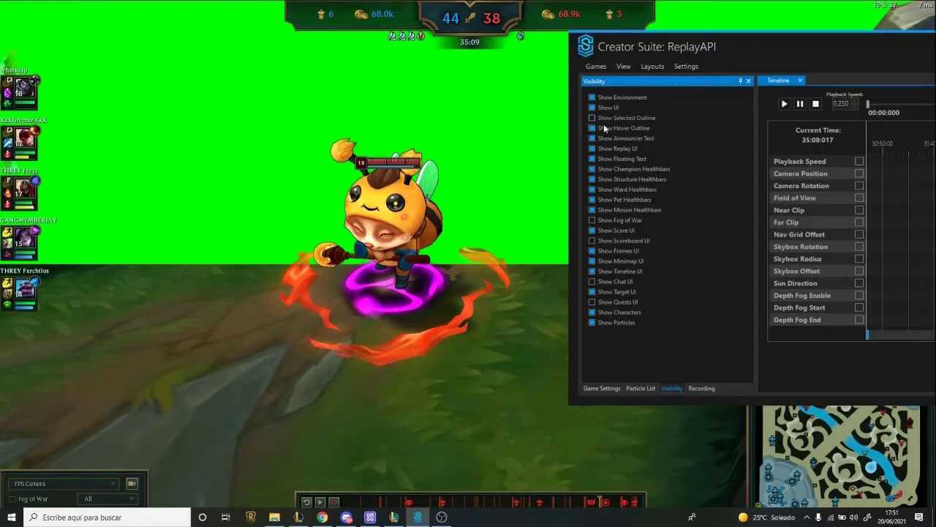
pyautogui.click(614, 179)
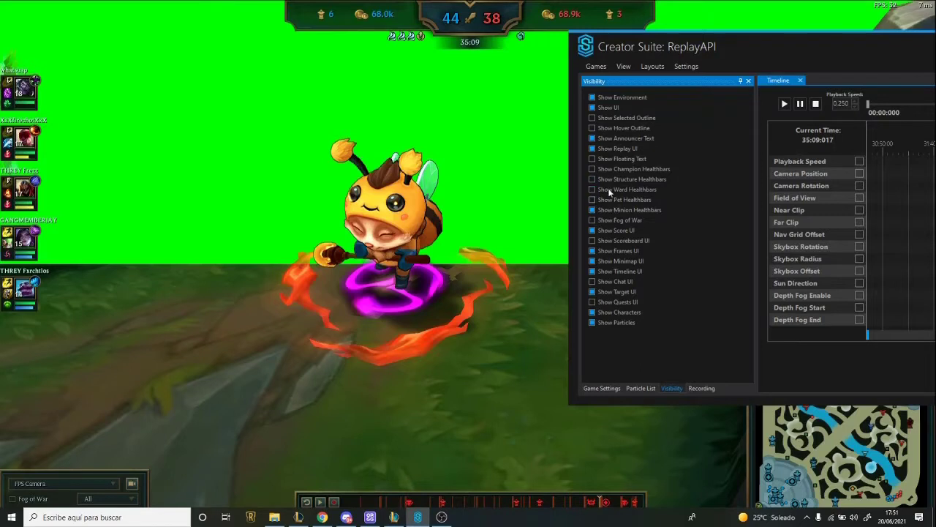
pyautogui.click(613, 211)
pyautogui.click(636, 170)
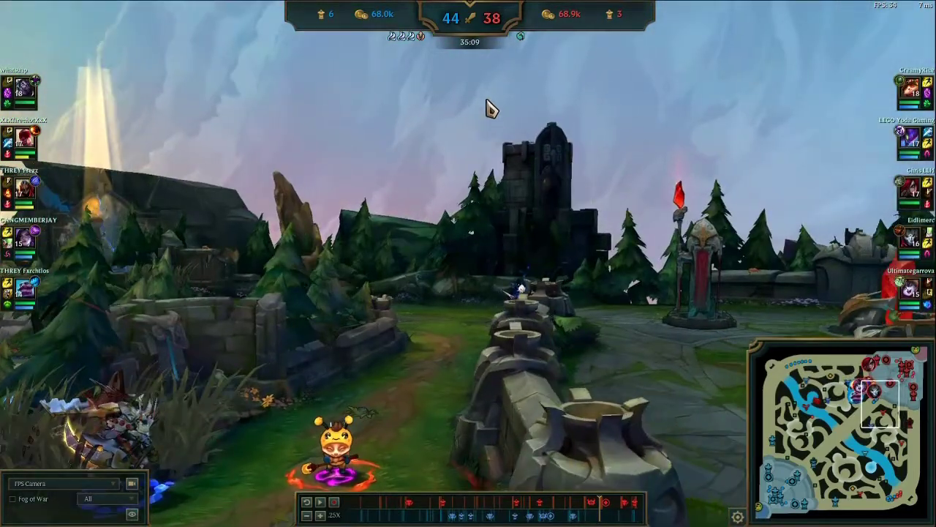
# Step: Frame the jungle horizon with the FPS camera, and set the Skybox Offset to 38 and the Skybox Rotation to 14
pyautogui.moveTo(487, 100); pyautogui.dragTo(457, 181)
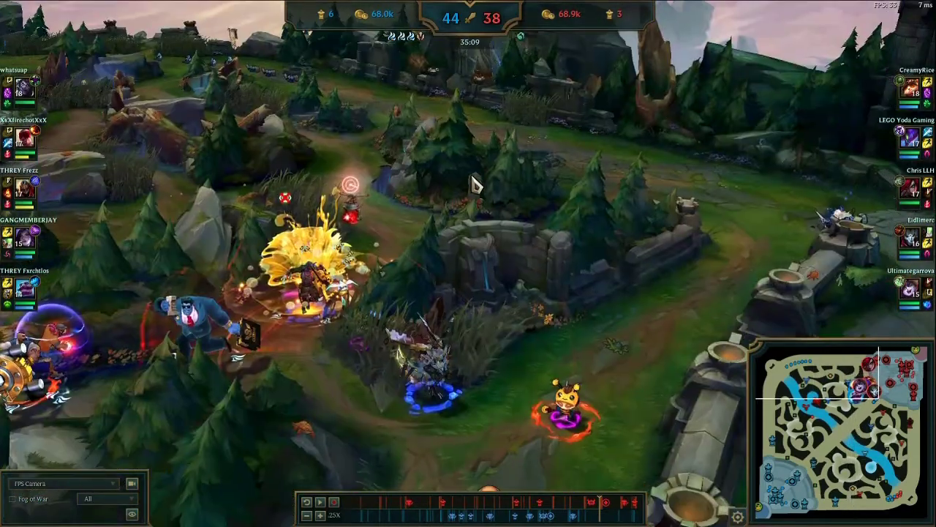
pyautogui.hotkey('alt', 'Tab')
pyautogui.hotkey('alt', 'Tab')
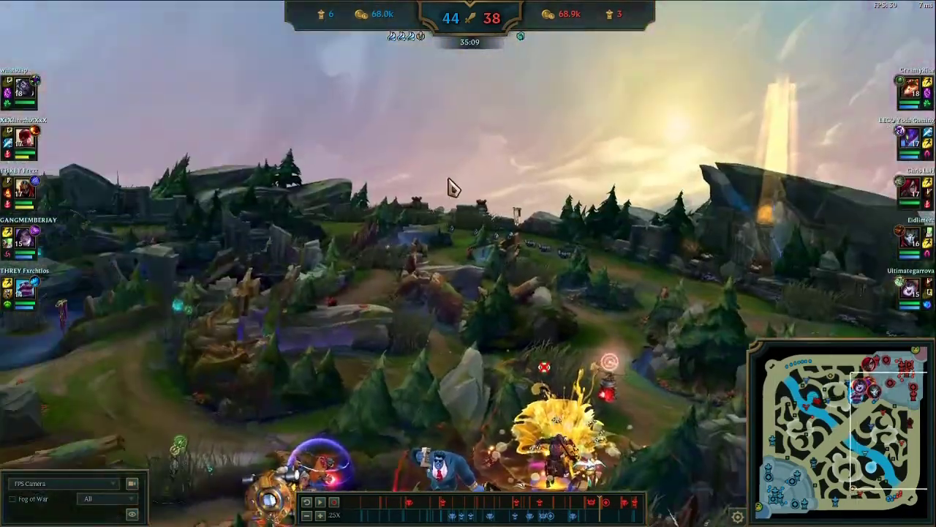
pyautogui.hotkey('alt', 'Tab')
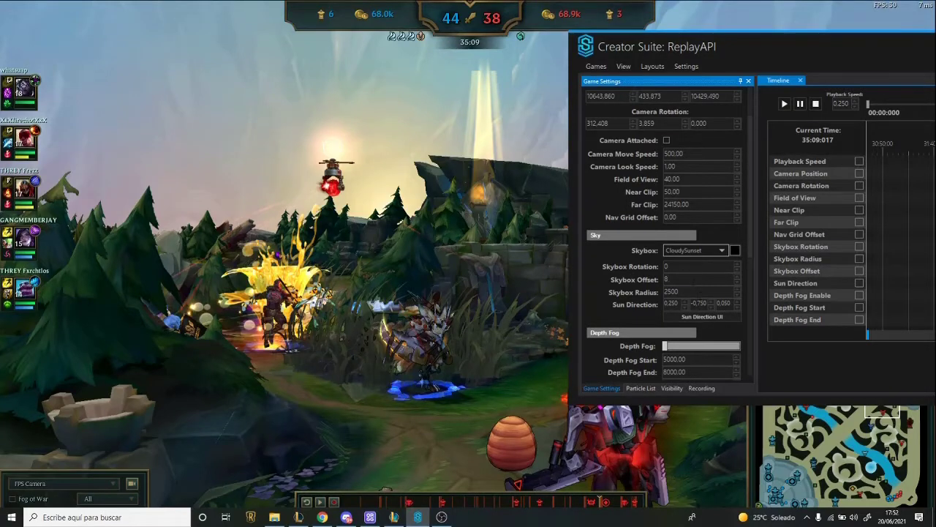
pyautogui.scroll(20, 691, 282)
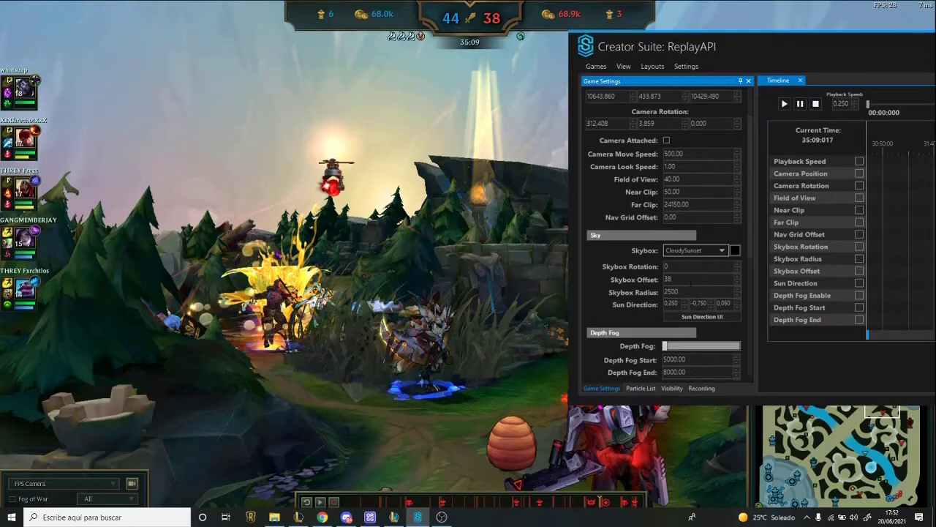
pyautogui.doubleClick(688, 267)
pyautogui.write('14')
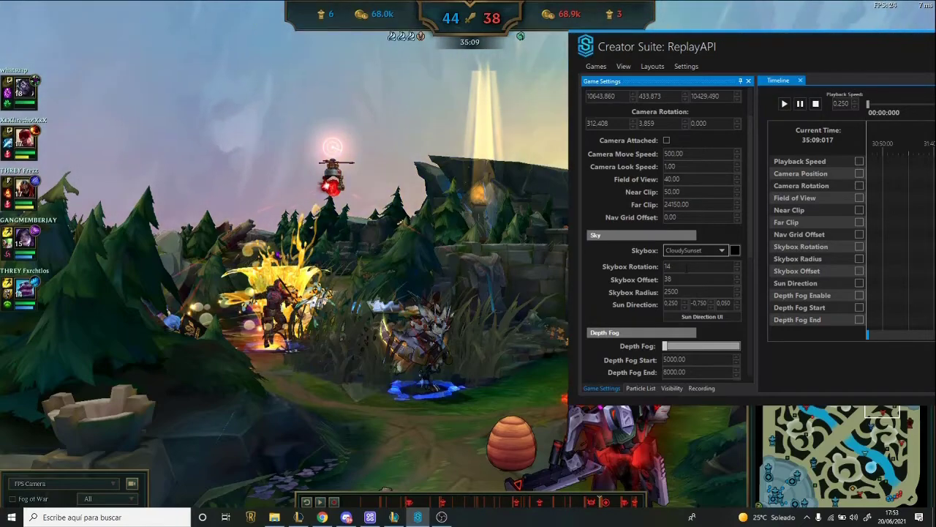
# Step: Check the sky from a new camera angle in the replay, and set the Skybox Rotation to 18 and the Skybox Offset to -90
pyautogui.click(520, 236)
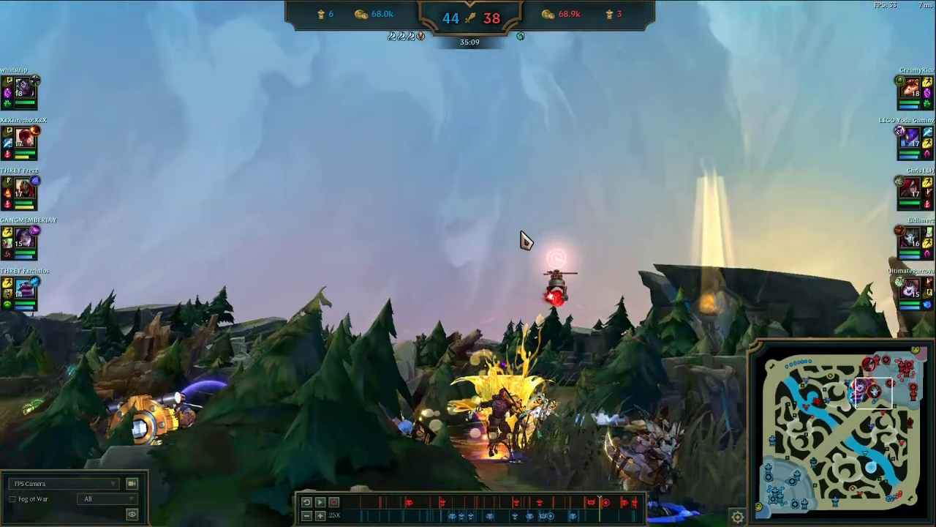
pyautogui.moveTo(521, 233); pyautogui.dragTo(529, 252)
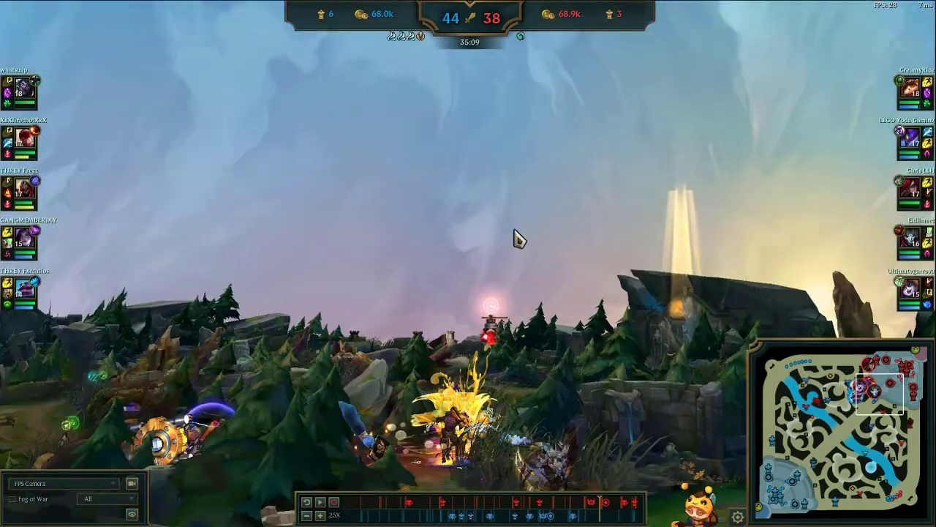
pyautogui.moveTo(517, 235); pyautogui.dragTo(537, 236)
pyautogui.hotkey('alt', 'Tab')
pyautogui.click(688, 267)
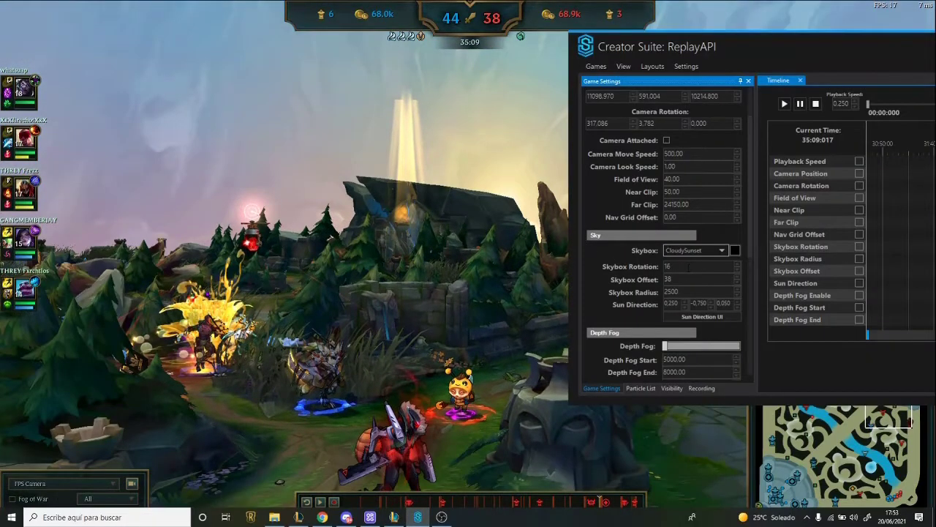
pyautogui.scroll(10, 688, 267)
pyautogui.scroll(-6, 689, 267)
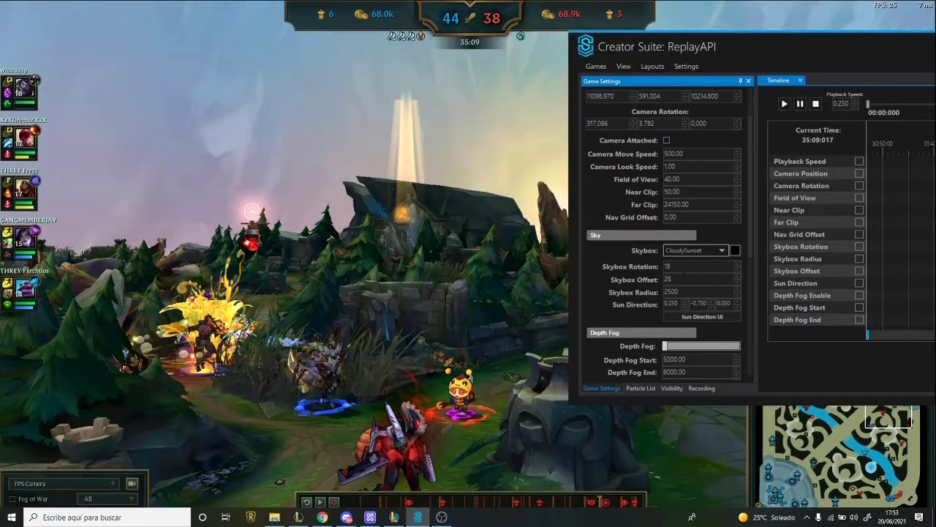
pyautogui.click(685, 278)
pyautogui.scroll(-10, 685, 278)
pyautogui.scroll(-20, 688, 279)
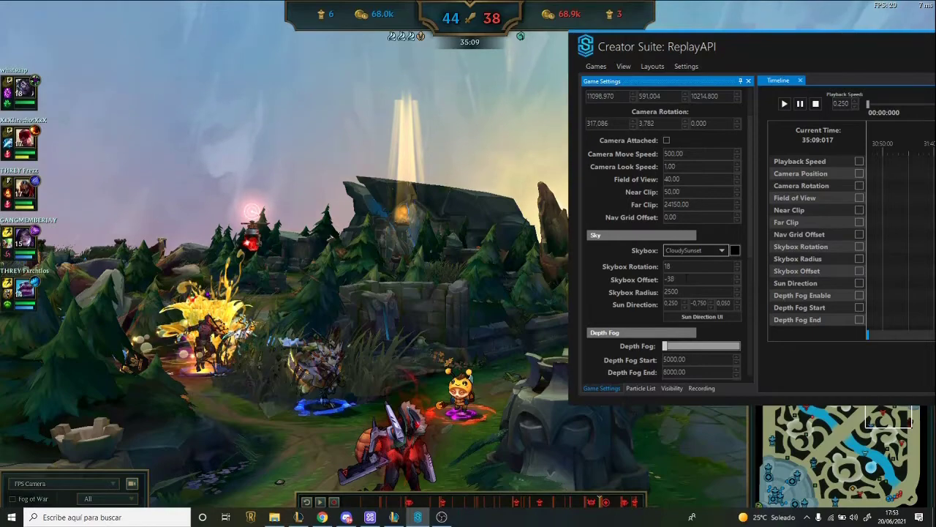
# Step: Angle the FPS camera down at the ground around the bee-costumed Teemo and select him
pyautogui.click(470, 254)
pyautogui.moveTo(475, 253); pyautogui.dragTo(463, 284)
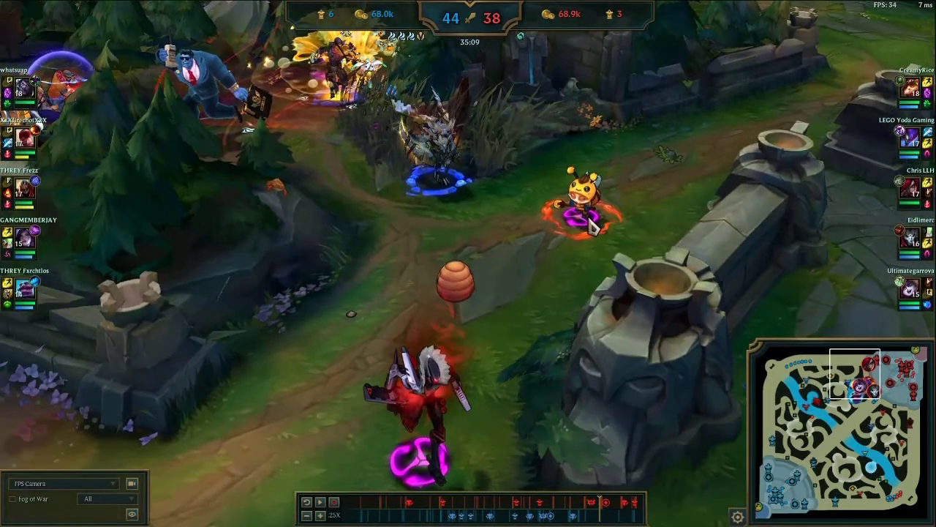
pyautogui.moveTo(584, 230); pyautogui.dragTo(581, 231)
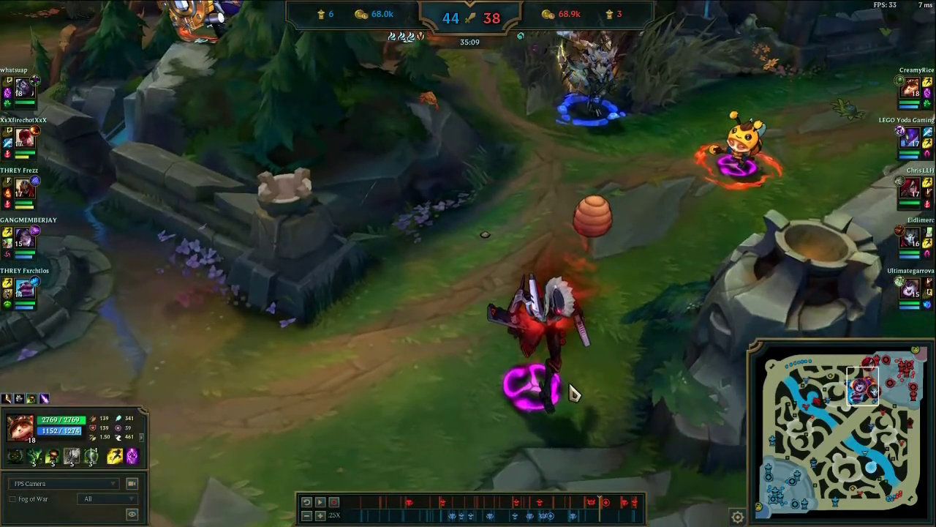
# Step: Set the Sun Direction in Creator Suite to -0.100, -0.350, -0.800
pyautogui.hotkey('alt', 'Tab')
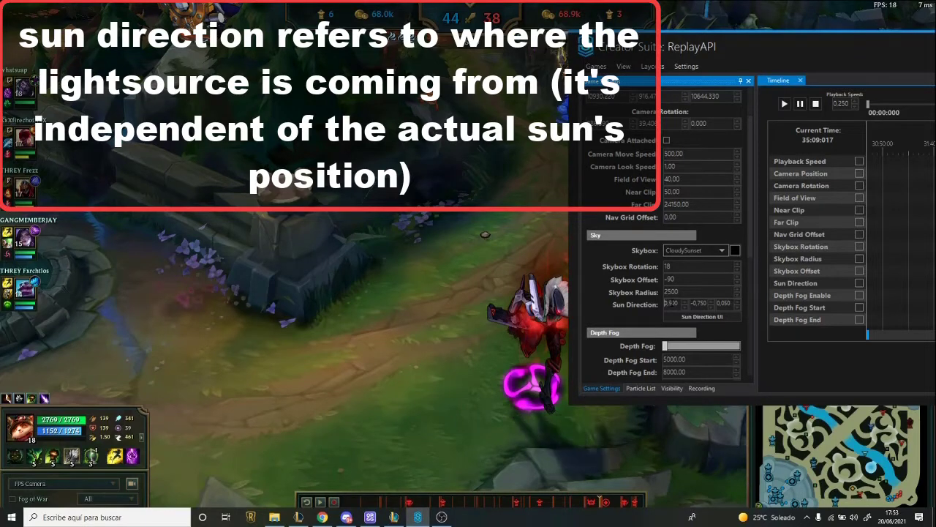
pyautogui.press('Down')
pyautogui.click(684, 302)
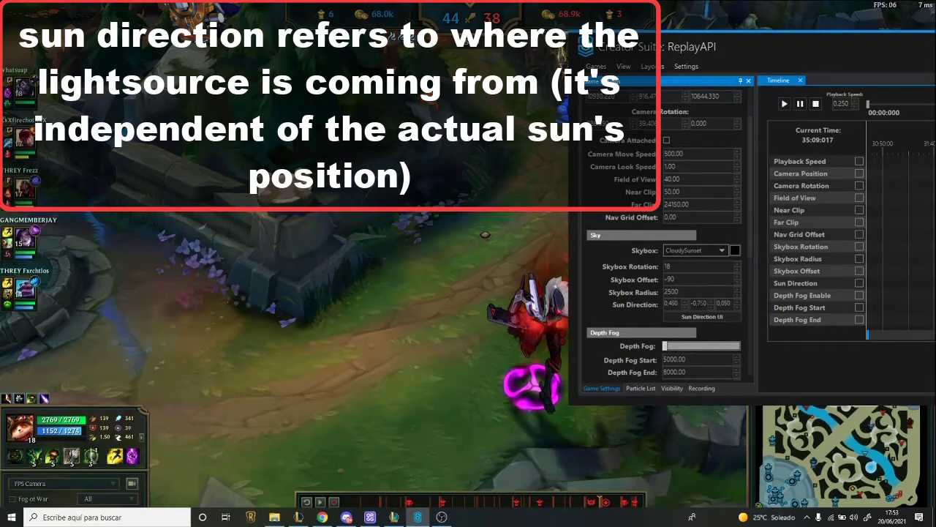
pyautogui.click(711, 301)
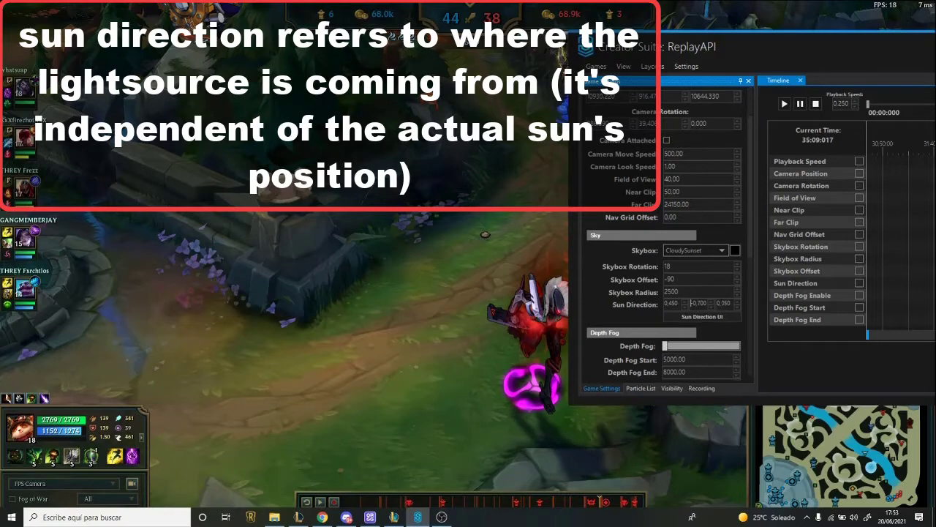
pyautogui.scroll(-11, 722, 303)
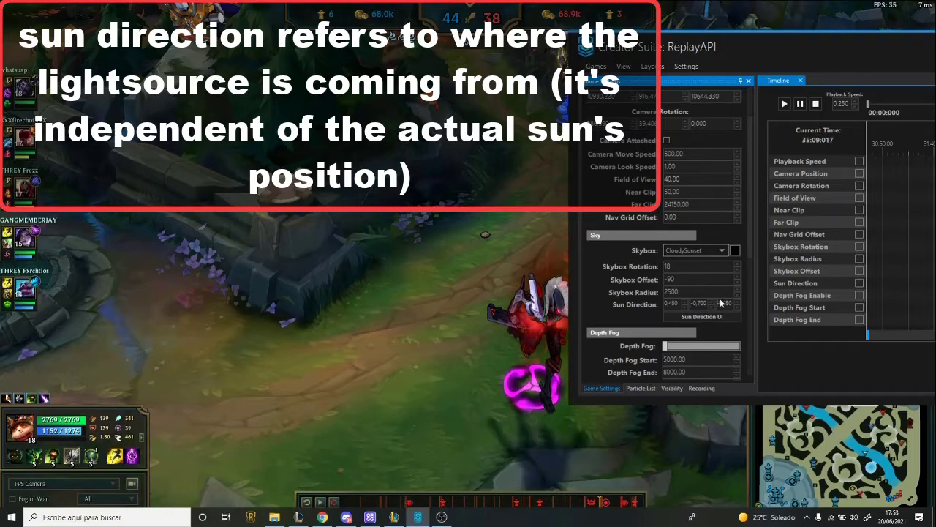
pyautogui.scroll(-8, 722, 303)
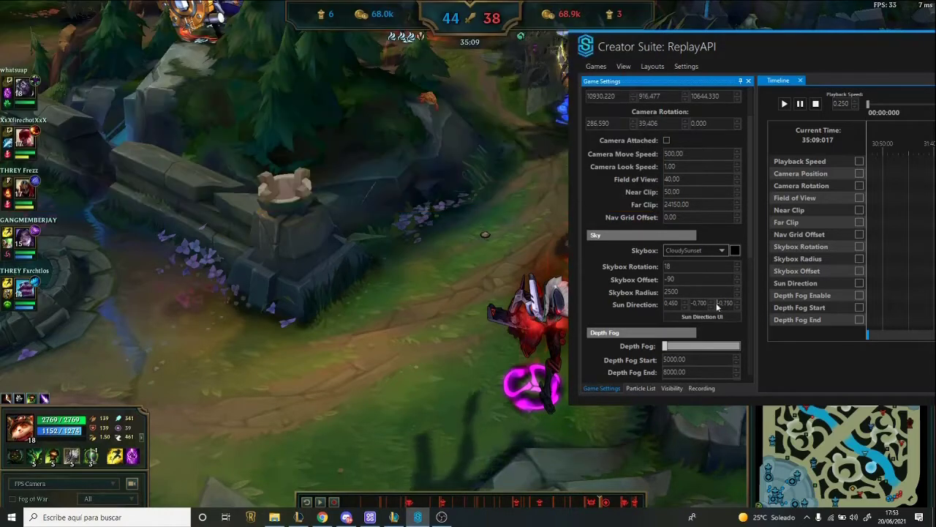
pyautogui.scroll(-6, 691, 303)
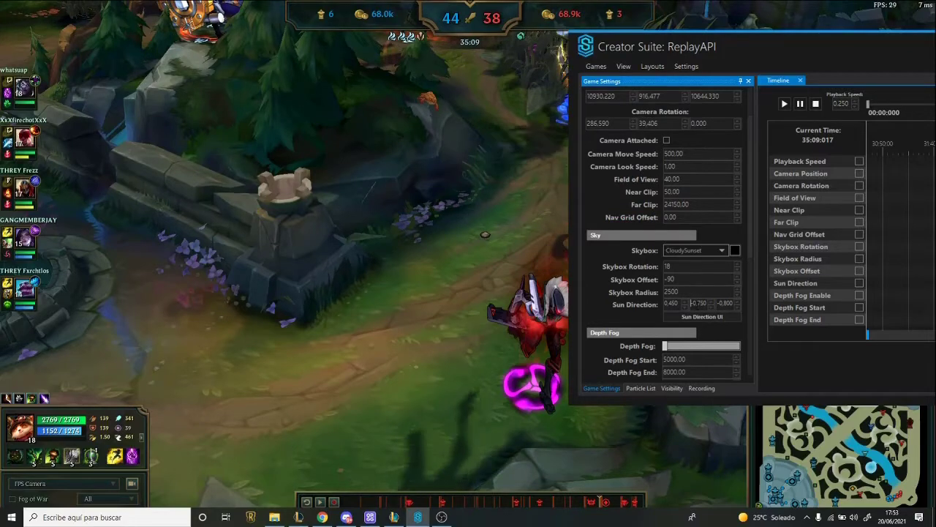
pyautogui.scroll(-3, 672, 303)
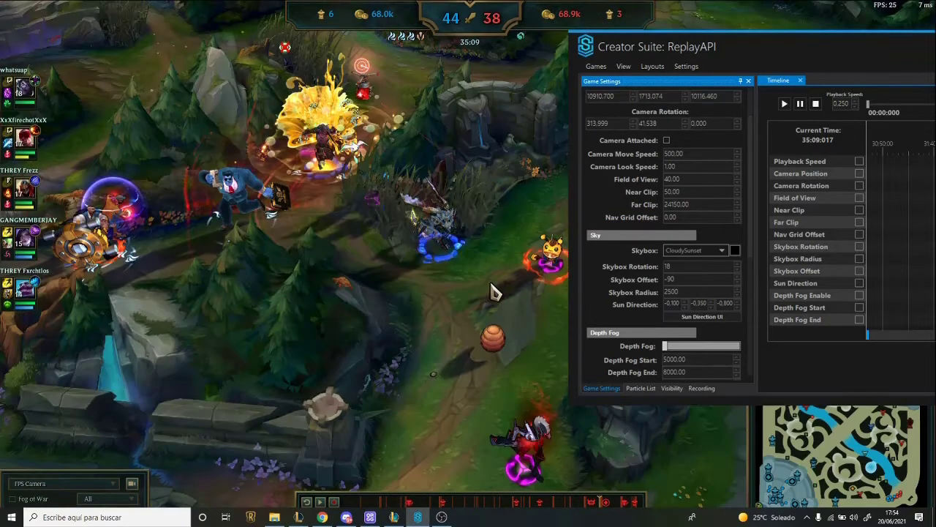
# Step: Review the shadows across the jungle from a wider camera angle, and look over the depth and height fog settings
pyautogui.click(514, 301)
pyautogui.moveTo(514, 301); pyautogui.dragTo(499, 278)
pyautogui.hotkey('alt', 'Tab')
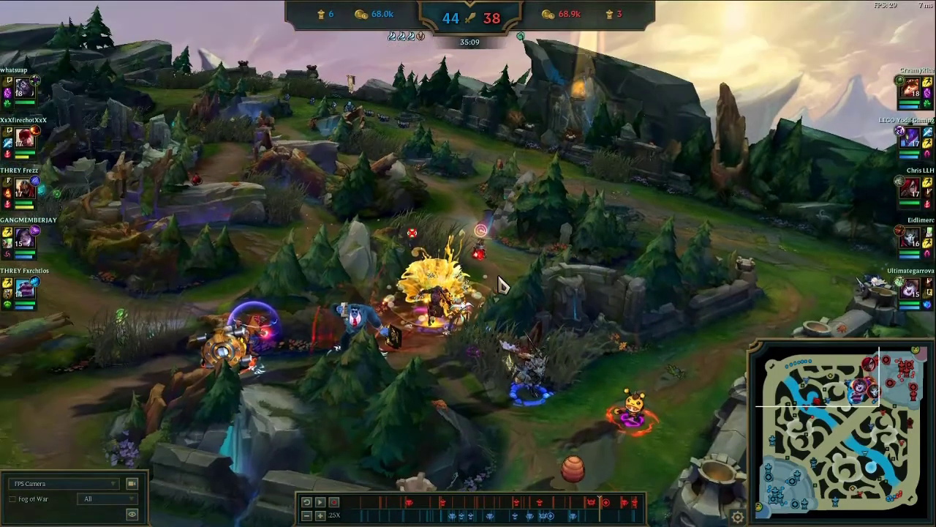
pyautogui.hotkey('alt', 'Tab')
pyautogui.scroll(-4, 607, 297)
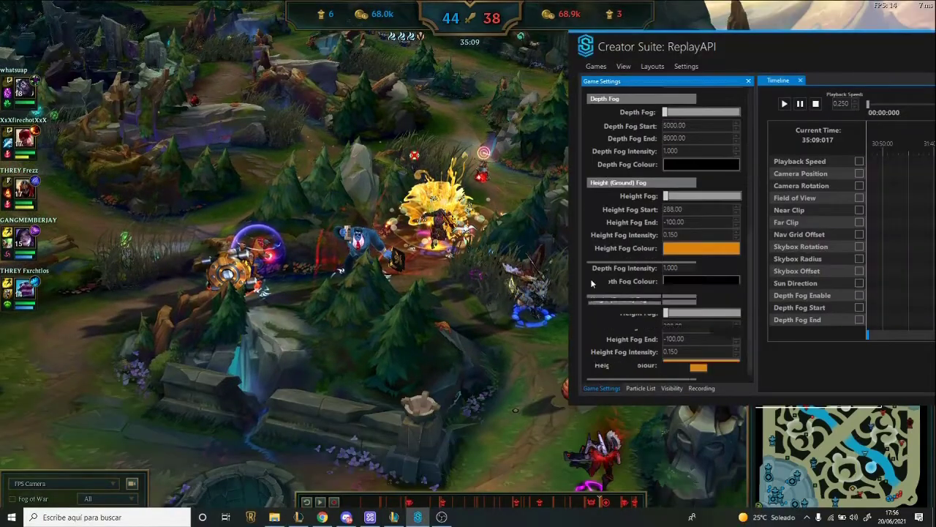
pyautogui.click(456, 255)
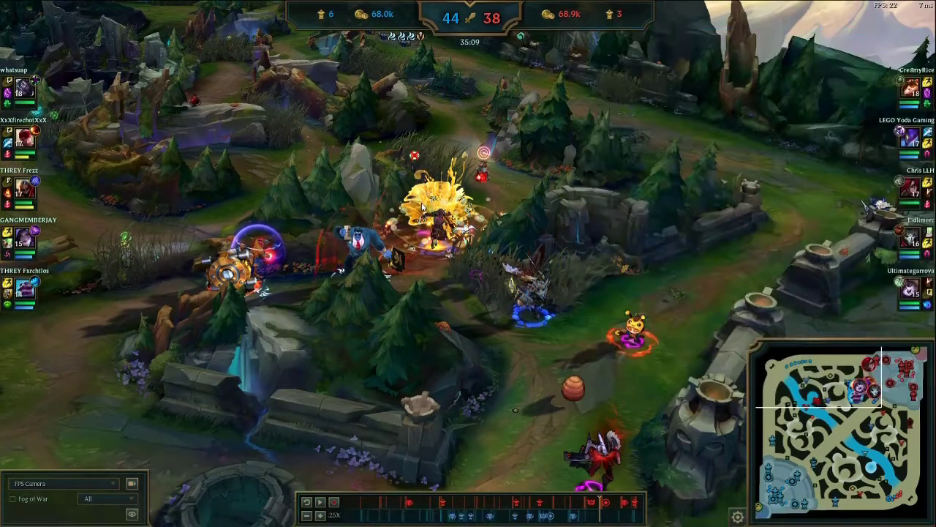
# Step: Fly the FPS camera past the team fight to the blue-armoured champion standing beside the stone wall
pyautogui.scroll(3, 576, 256)
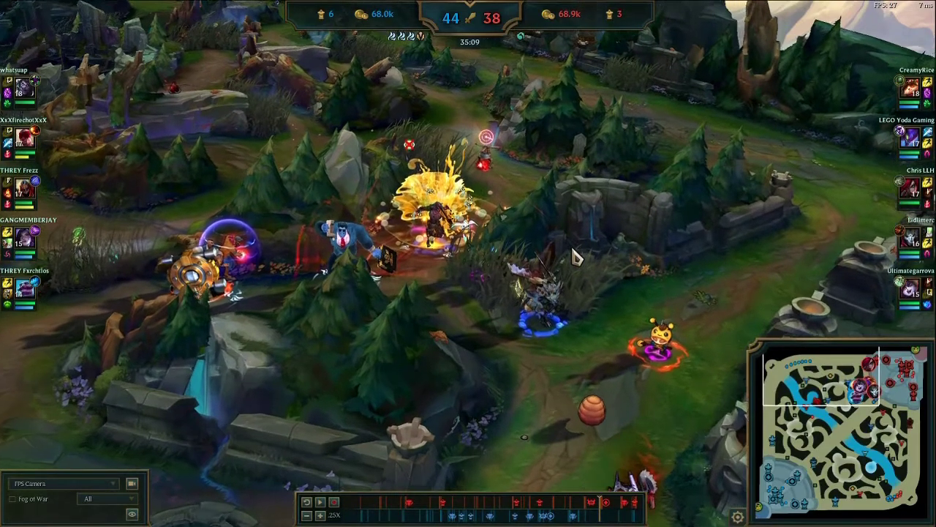
pyautogui.press('Right')
pyautogui.moveTo(572, 258); pyautogui.dragTo(470, 218)
pyautogui.scroll(1, 537, 236)
pyautogui.moveTo(537, 236)
pyautogui.mouseDown()
pyautogui.moveTo(525, 253)
pyautogui.moveTo(524, 235)
pyautogui.mouseUp()
pyautogui.scroll(-1, 524, 253)
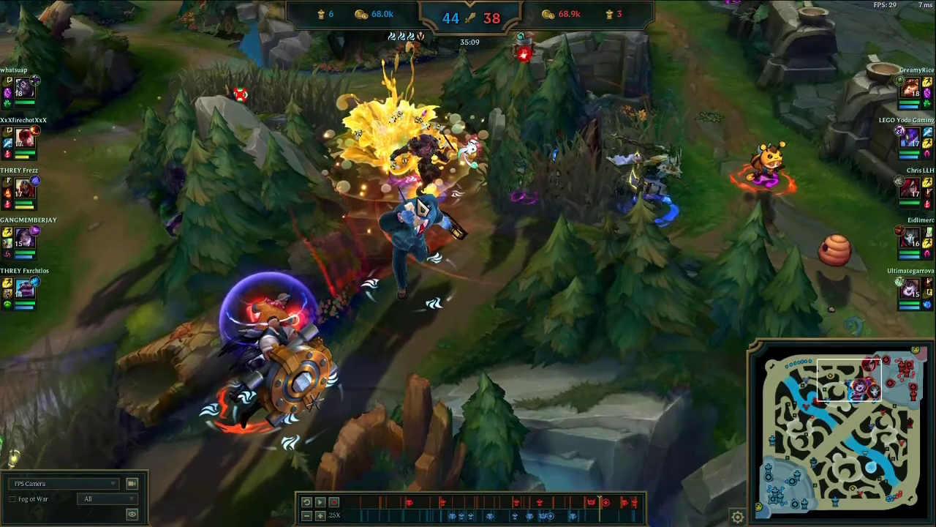
pyautogui.moveTo(427, 208); pyautogui.dragTo(450, 208)
# Step: Enable Depth of Field and its debug view, with width 885 and distances of about 292 near, 1675 mid and 3247 far
pyautogui.hotkey('alt', 'Tab')
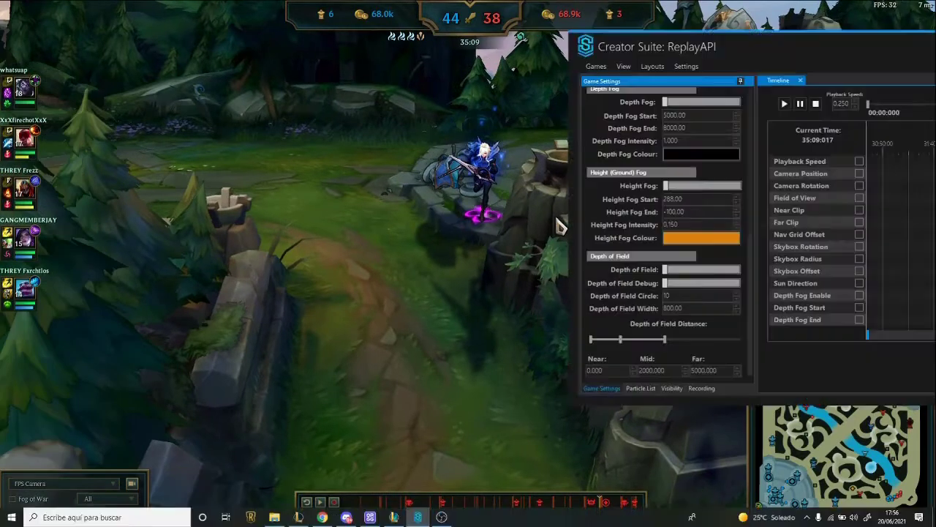
pyautogui.click(684, 275)
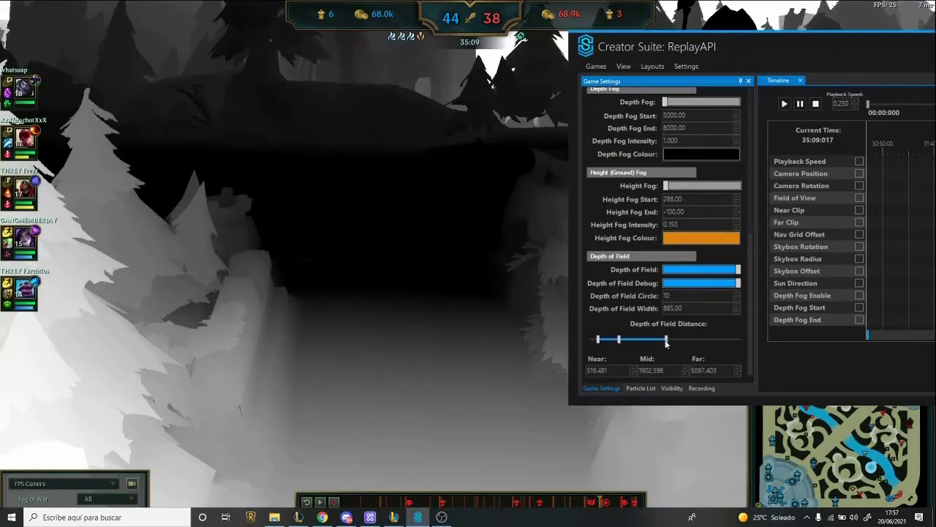
pyautogui.moveTo(662, 343); pyautogui.dragTo(630, 344)
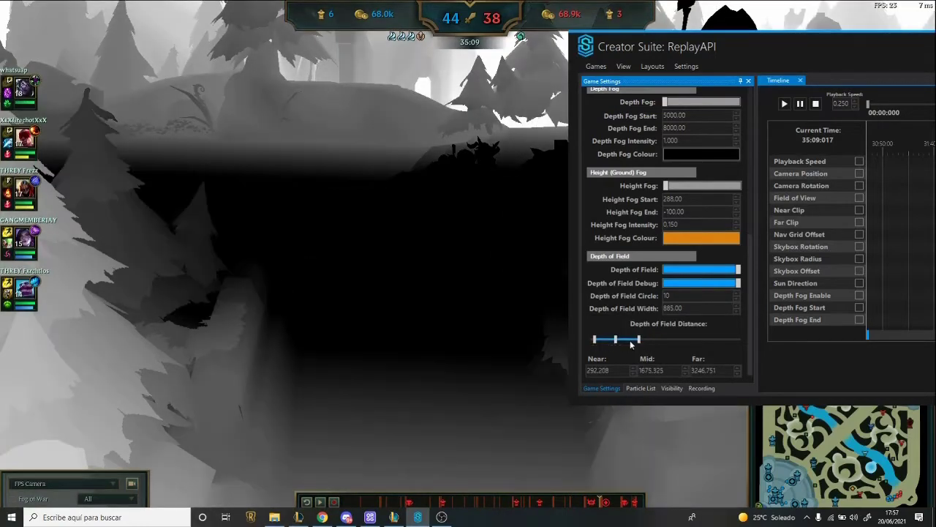
# Step: Turn off Depth of Field Debug and check the background blur around the champion in the replay
pyautogui.click(688, 284)
pyautogui.click(684, 284)
pyautogui.click(688, 283)
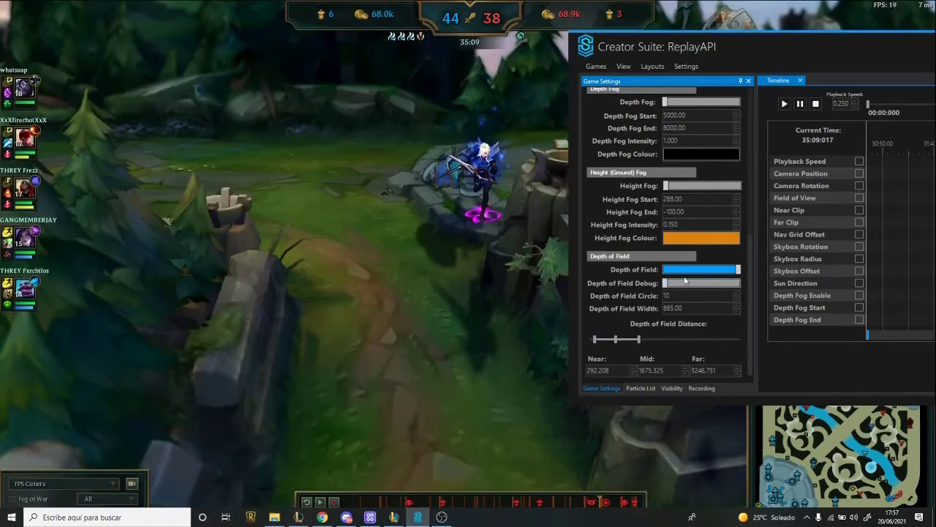
pyautogui.click(265, 53)
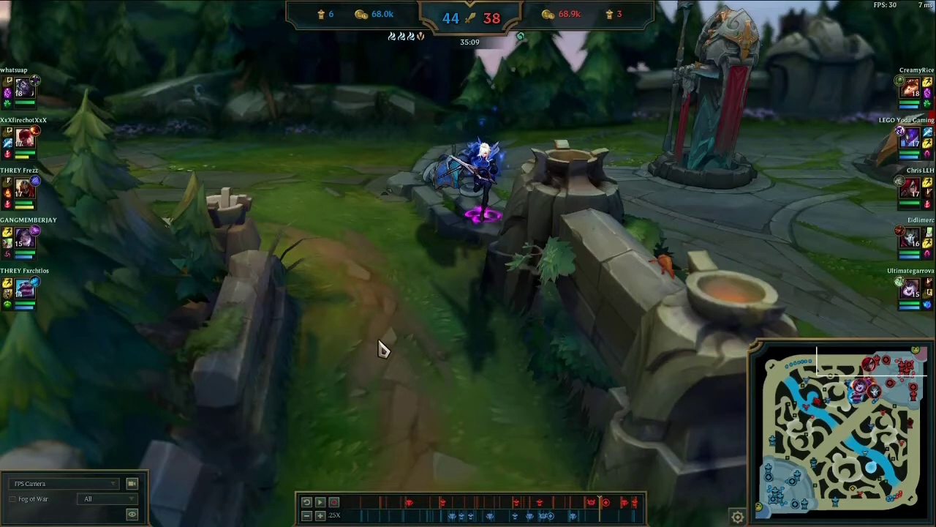
pyautogui.hotkey('alt', 'Tab')
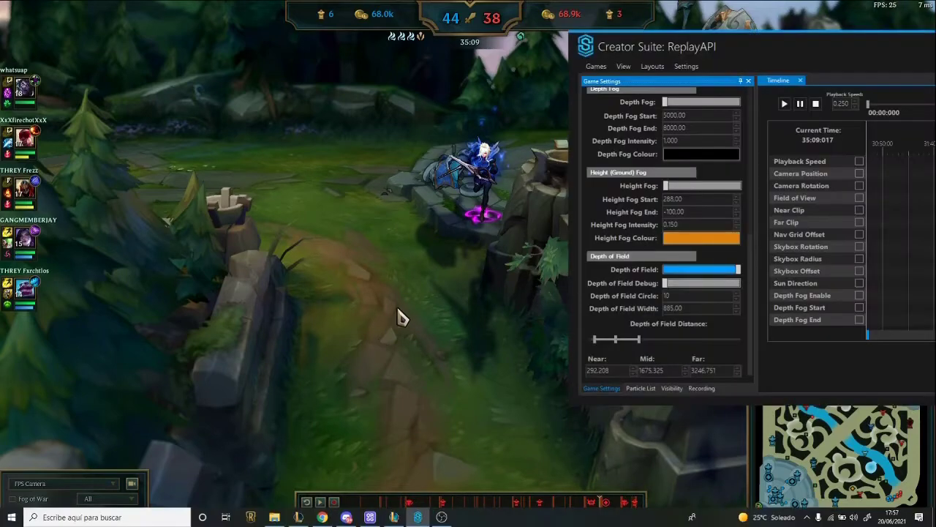
# Step: Reframe the replay's FPS camera on the blue-armoured champion beside the stone wall, keeping the jungle path and the statue in view
pyautogui.moveTo(794, 50); pyautogui.dragTo(801, 75)
pyautogui.hotkey('alt', 'Tab')
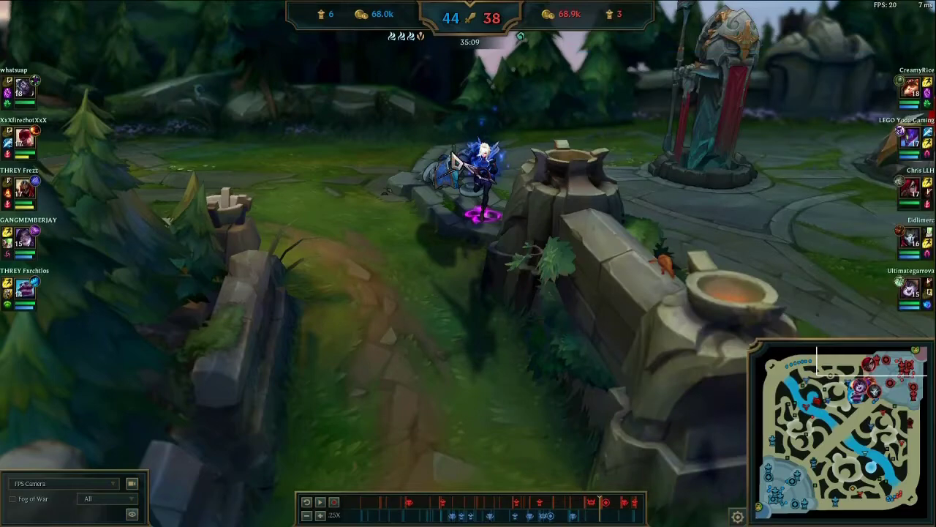
pyautogui.hotkey('alt', 'Tab')
pyautogui.hotkey('alt', 'Tab')
pyautogui.moveTo(503, 204); pyautogui.dragTo(473, 197)
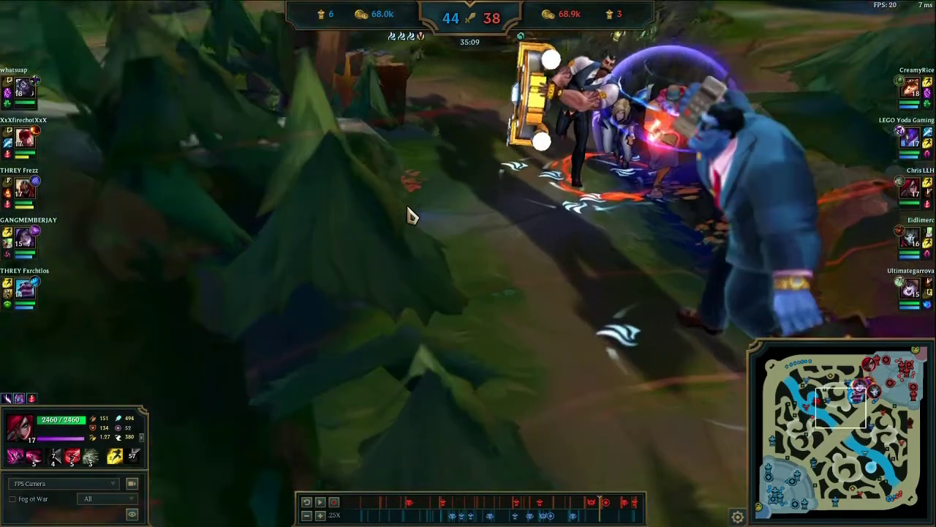
pyautogui.scroll(4, 408, 209)
pyautogui.scroll(-6, 410, 209)
pyautogui.moveTo(409, 210); pyautogui.dragTo(430, 210)
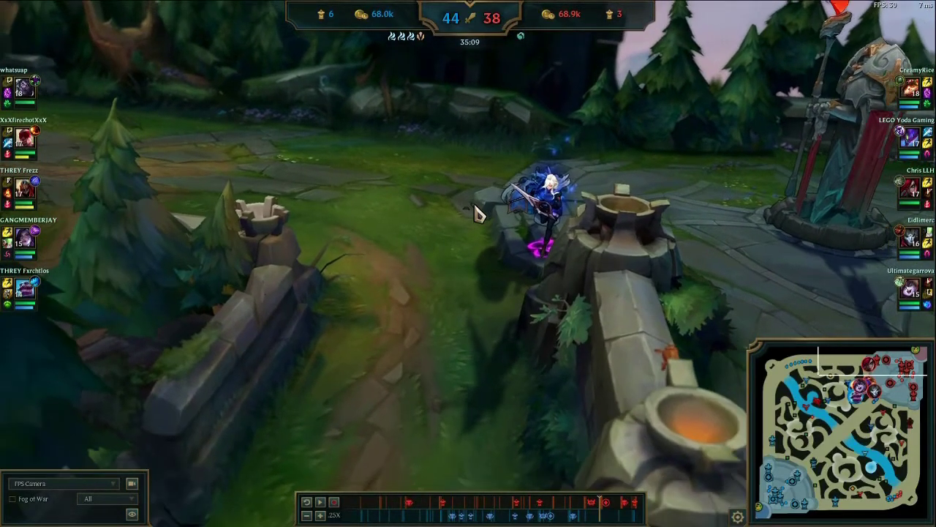
# Step: Open the hotkey settings in Creator Suite and examine the keyframe bindings for fog and depth of field
pyautogui.hotkey('alt', 'Tab')
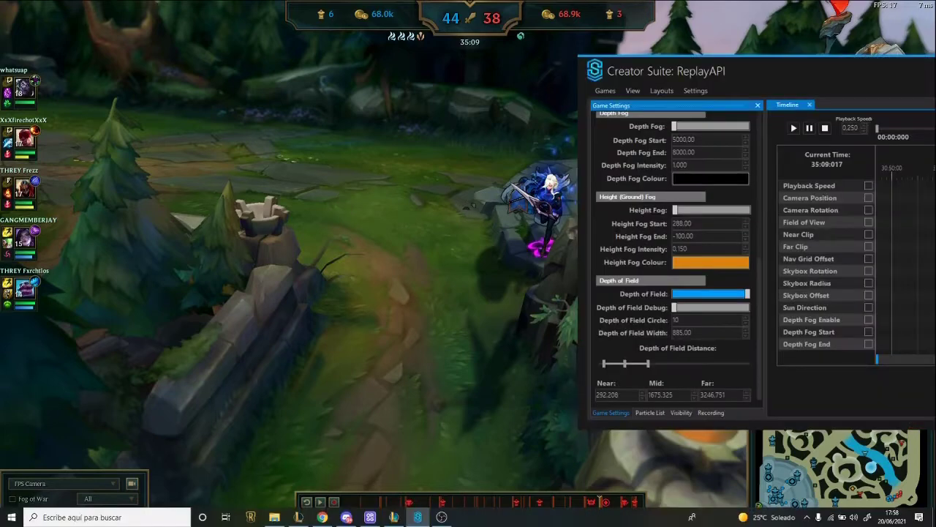
pyautogui.moveTo(810, 66); pyautogui.dragTo(545, 86)
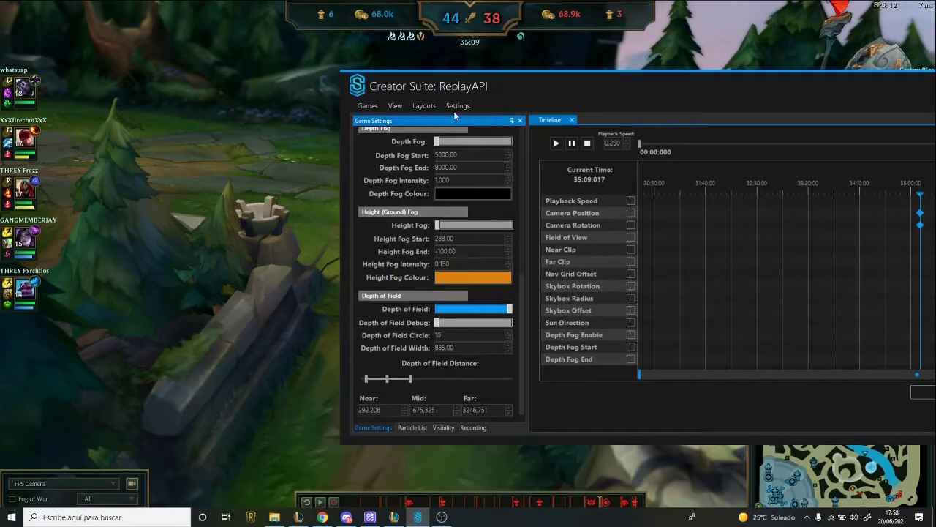
pyautogui.click(459, 107)
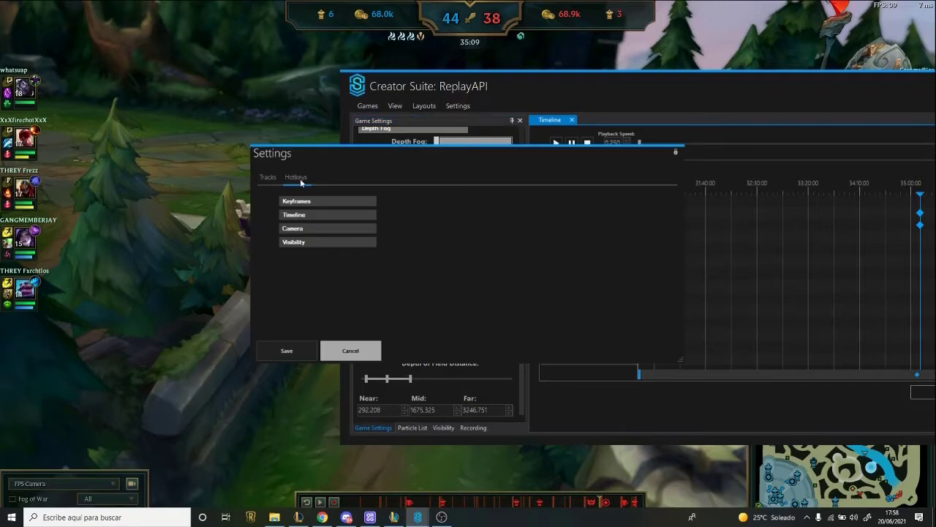
pyautogui.click(305, 205)
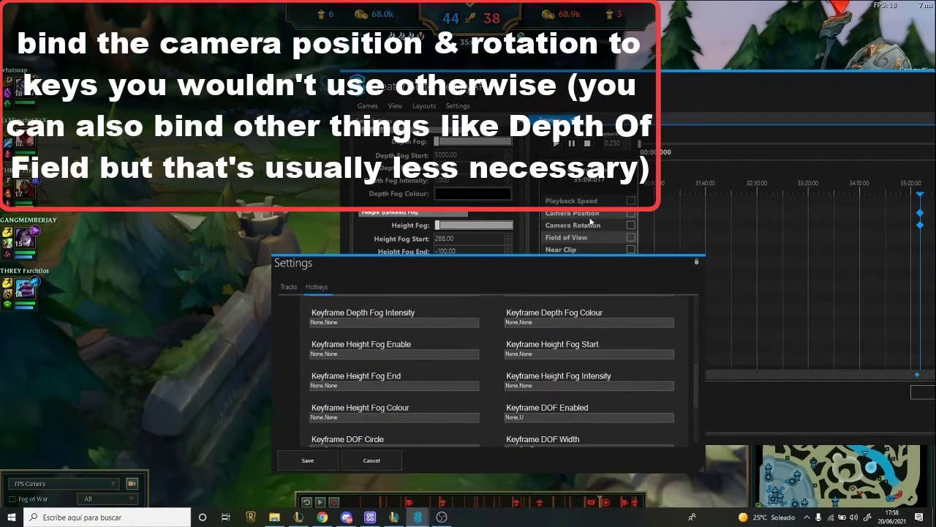
pyautogui.moveTo(513, 272); pyautogui.dragTo(527, 161)
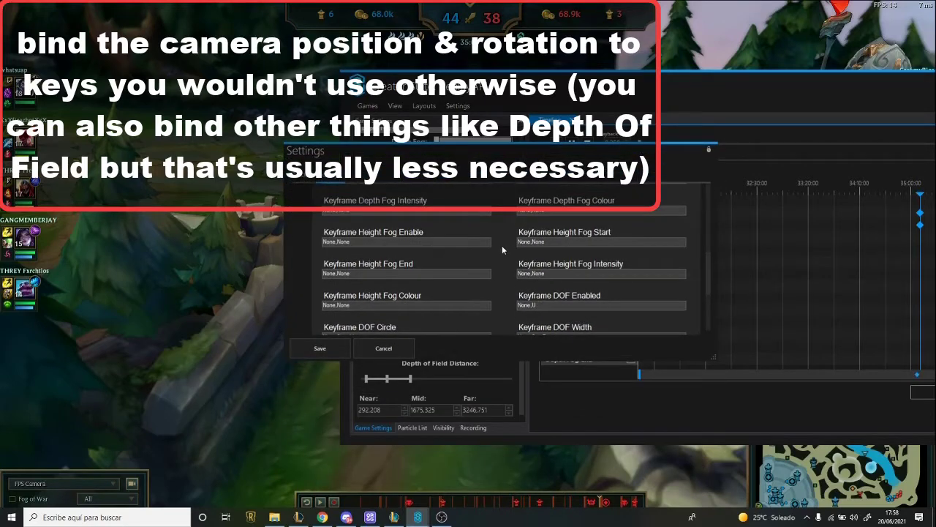
pyautogui.scroll(-2, 498, 242)
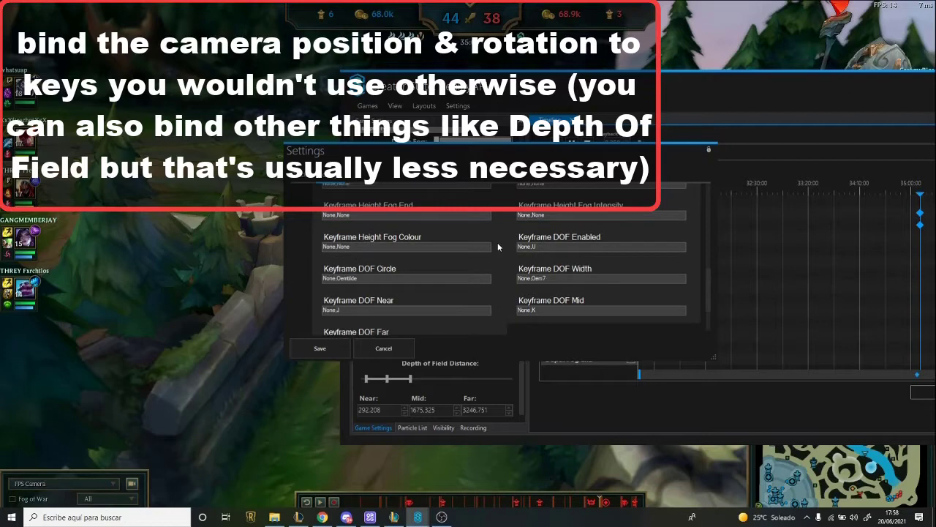
pyautogui.scroll(-2, 498, 247)
pyautogui.scroll(2, 498, 247)
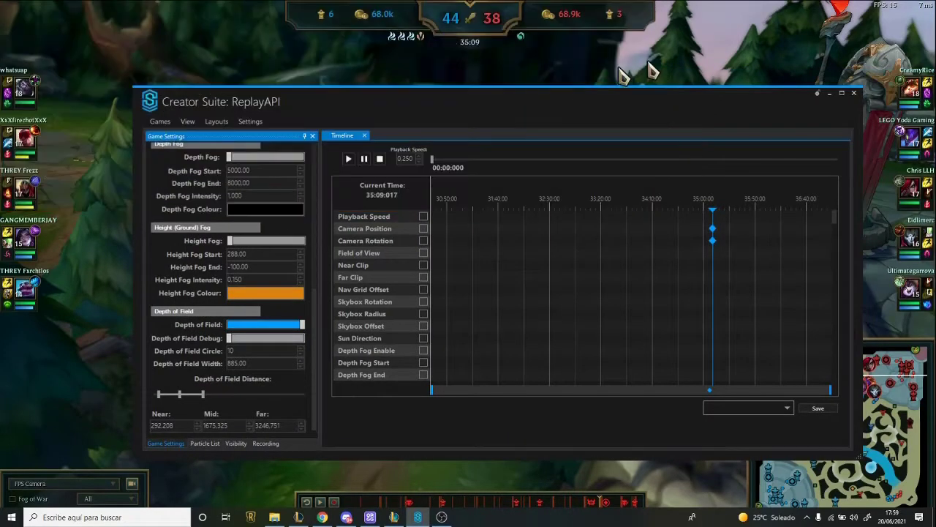
# Step: Return to the replay and shift the camera to a slightly different view of the champion beside the wall
pyautogui.click(649, 64)
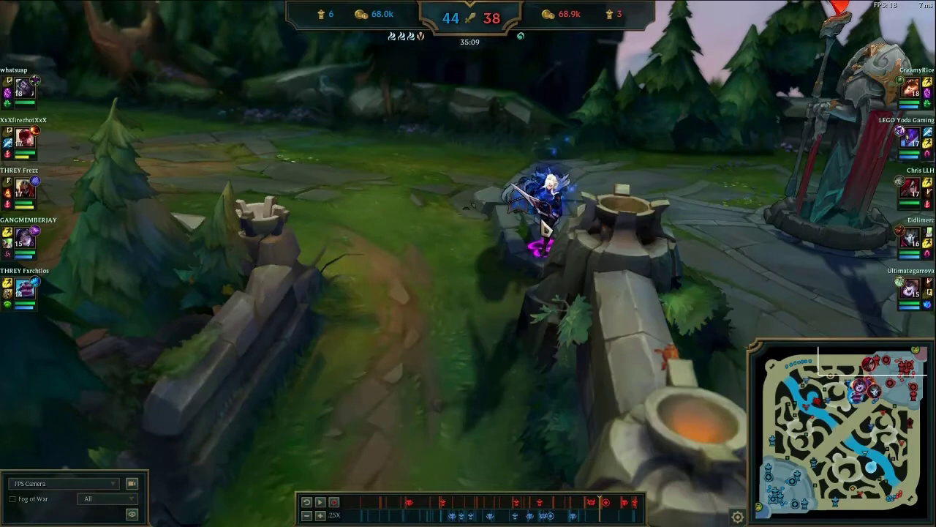
pyautogui.click(545, 219)
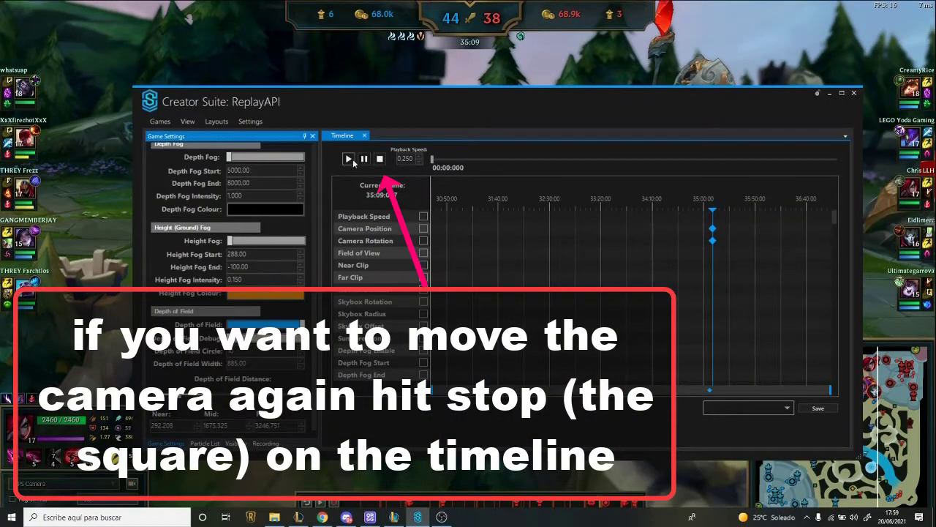
pyautogui.click(515, 85)
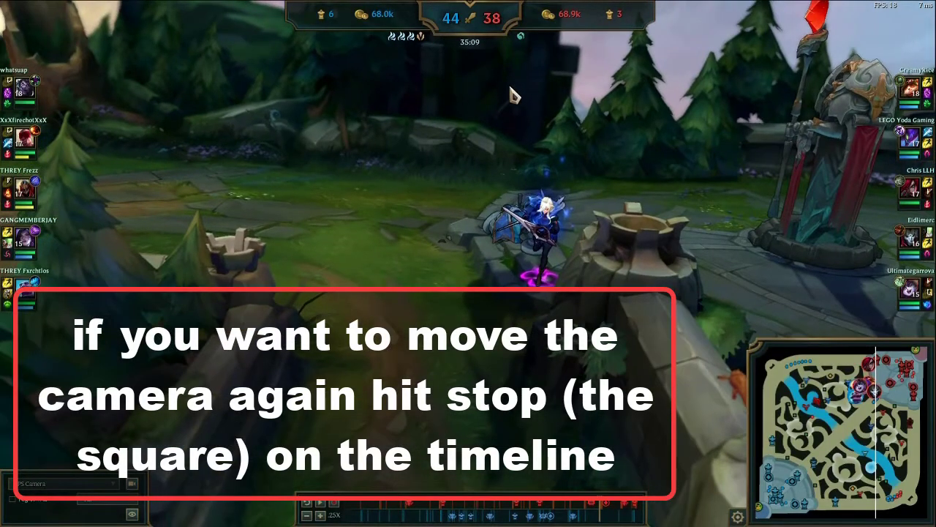